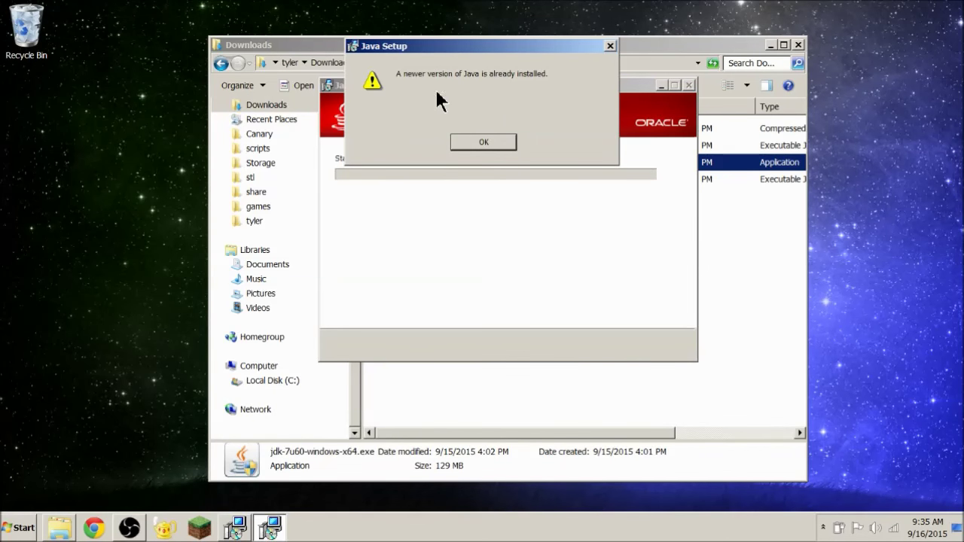
- Dismiss the newer-version notice and close the completed Java SE Development Kit 7 Update 60 installer
left_click(484, 143)
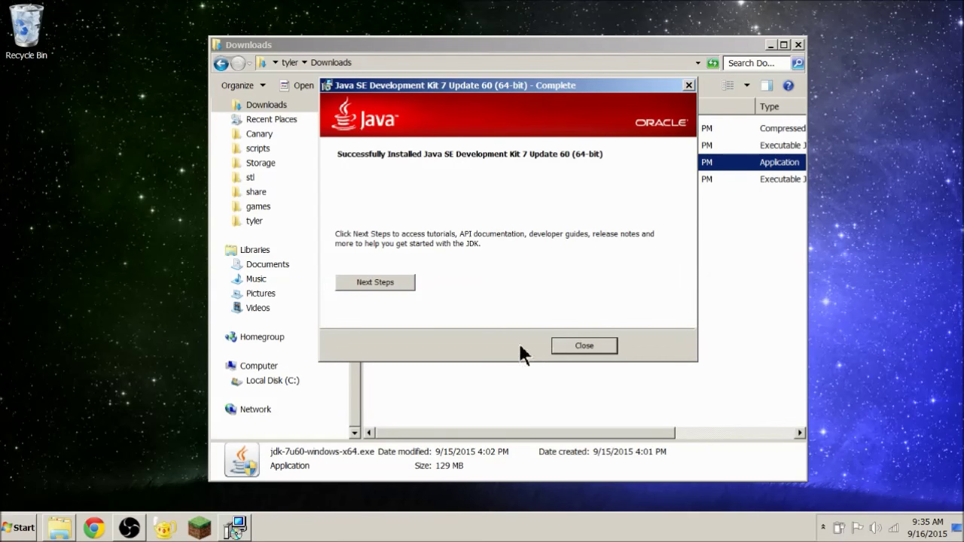
left_click(577, 346)
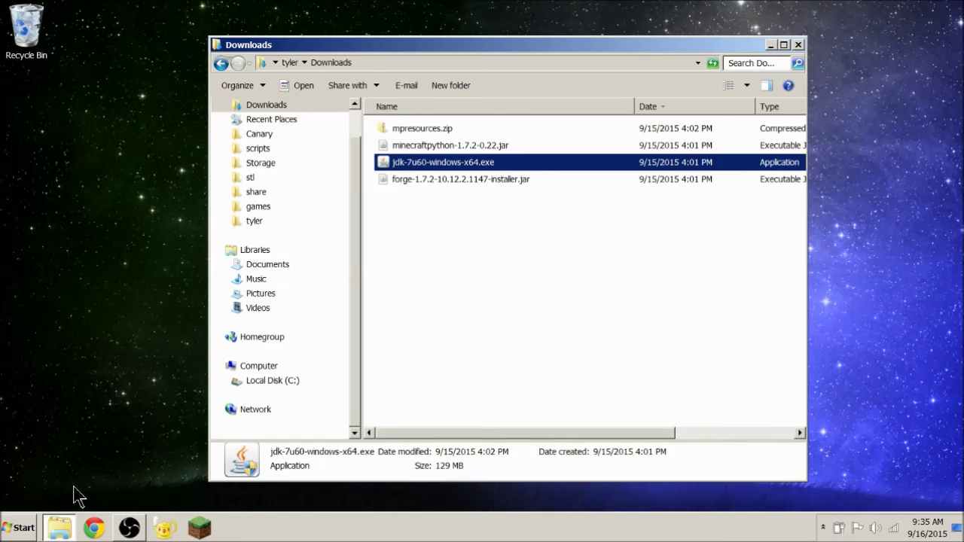
- Check the installed programs list in Control Panel for the Java SE Development Kit 7 Update 60 (64-bit) entry
left_click(20, 525)
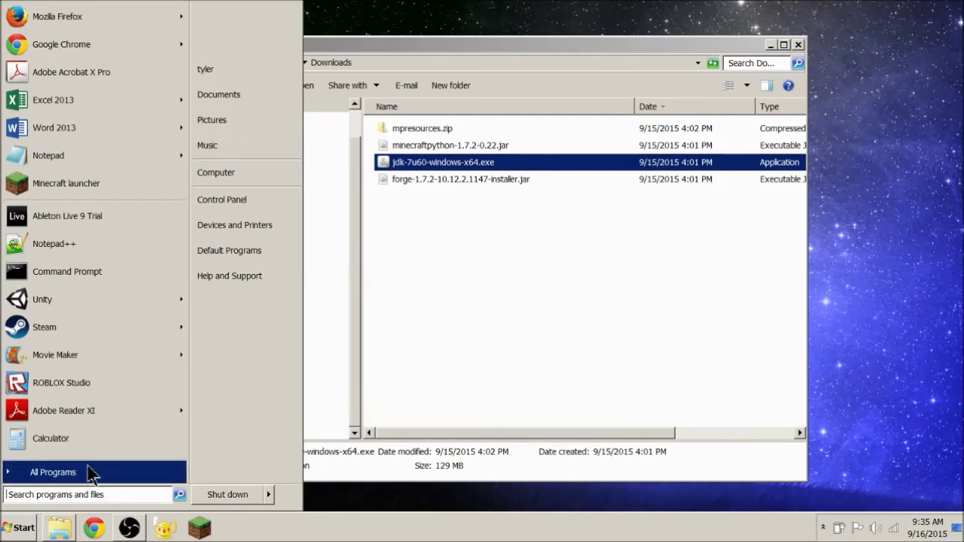
left_click(226, 200)
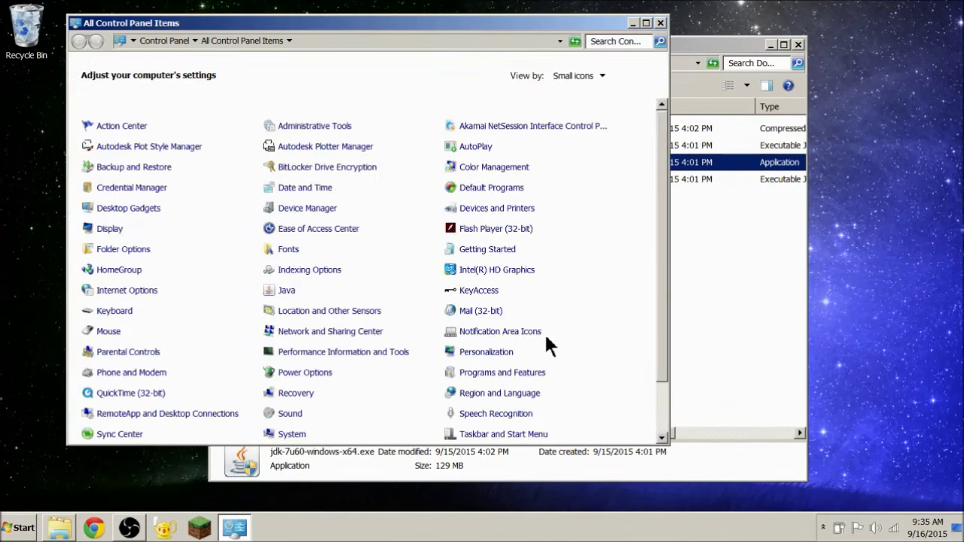
left_click(509, 377)
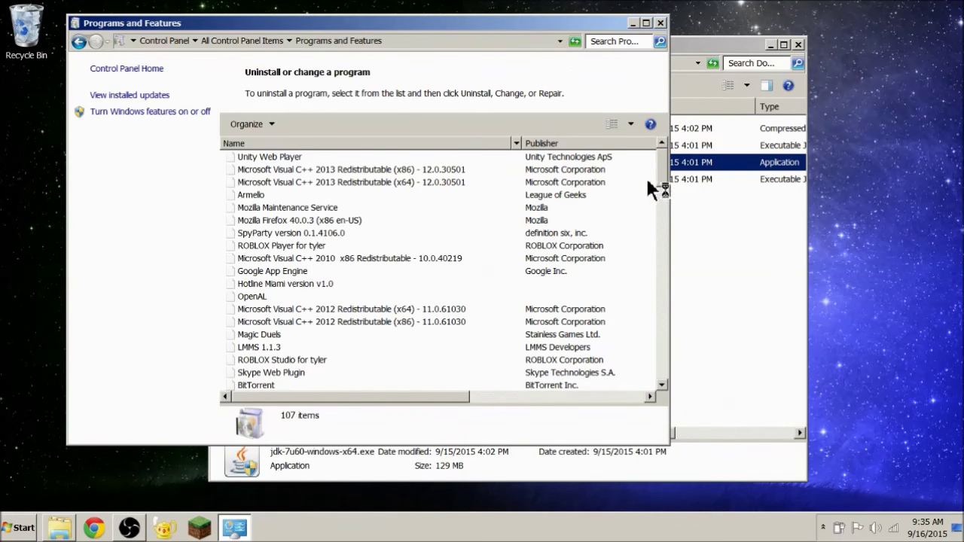
left_click(361, 159)
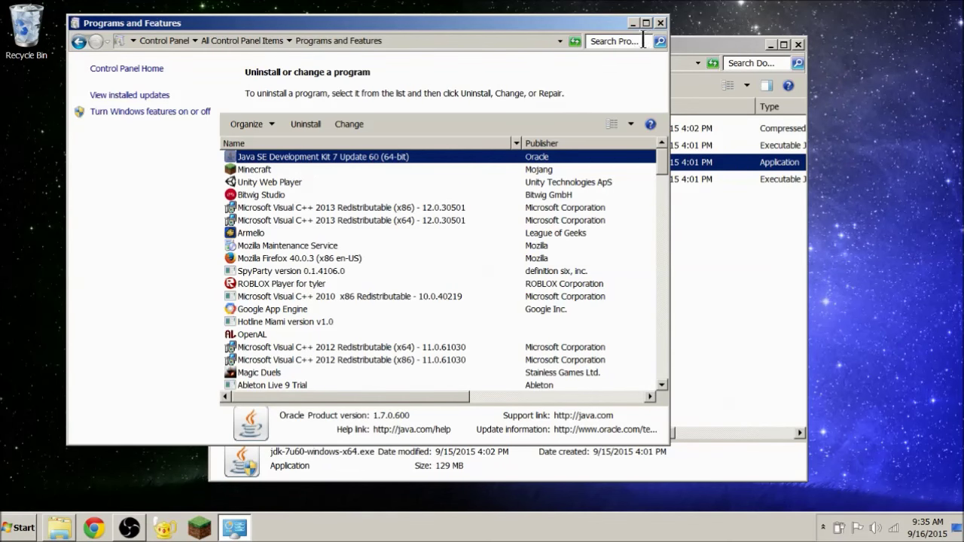
left_click(660, 23)
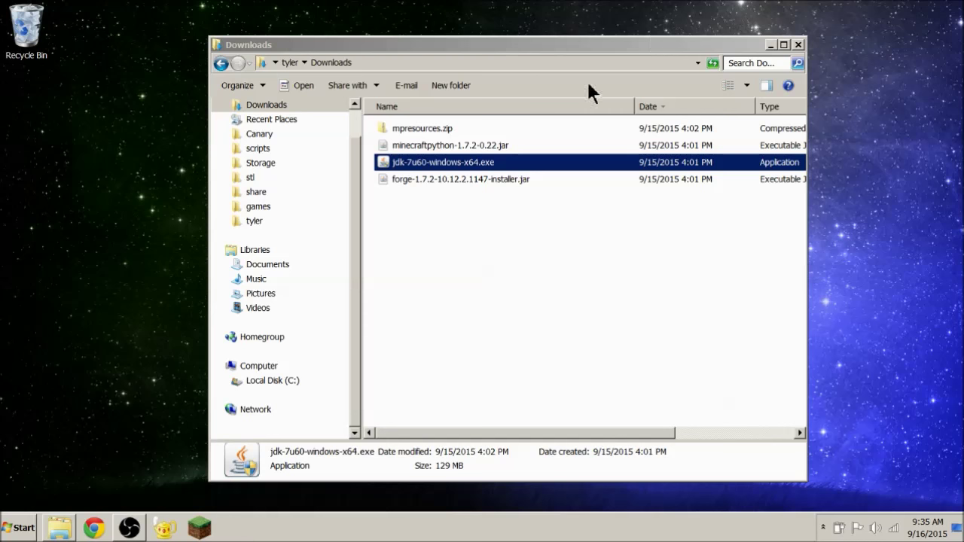
- Run forge-1.7.2-10.12.2.1147-installer.jar with Java(TM) Platform SE binary and install the Forge client
left_click(422, 178)
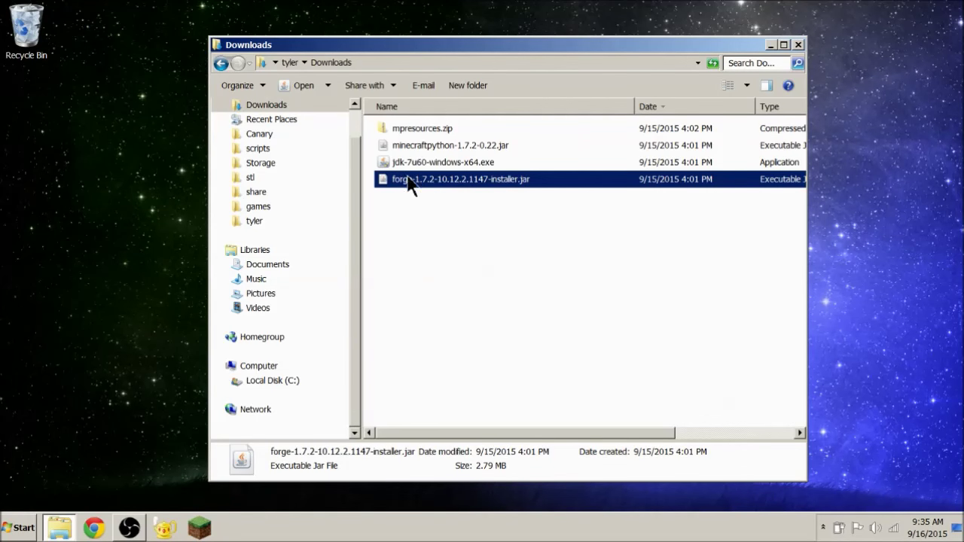
right_click(419, 179)
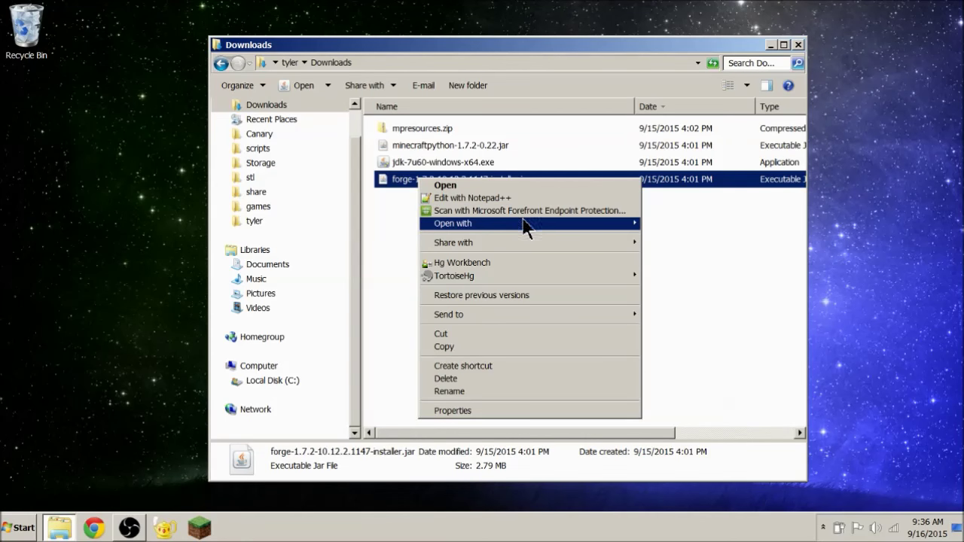
mouse_move(569, 226)
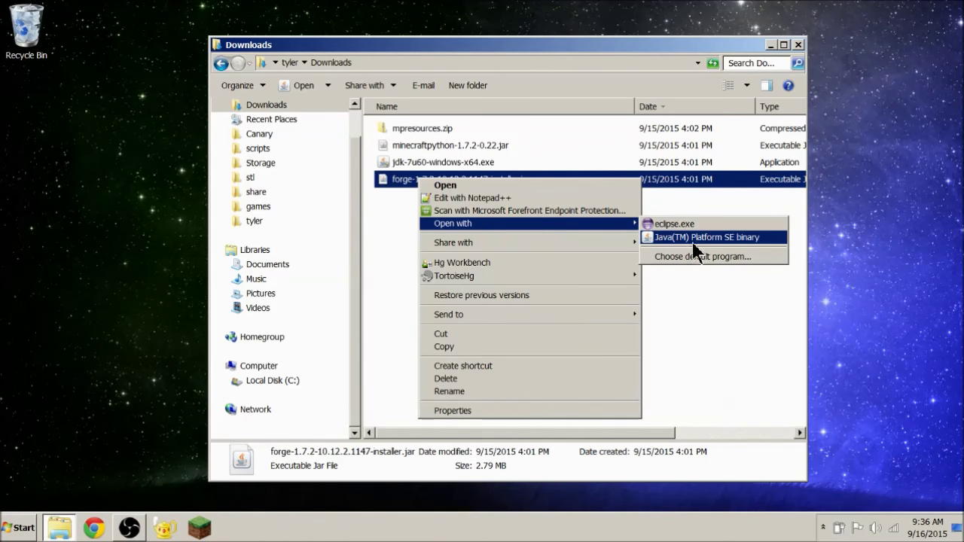
left_click(693, 238)
left_click(411, 179)
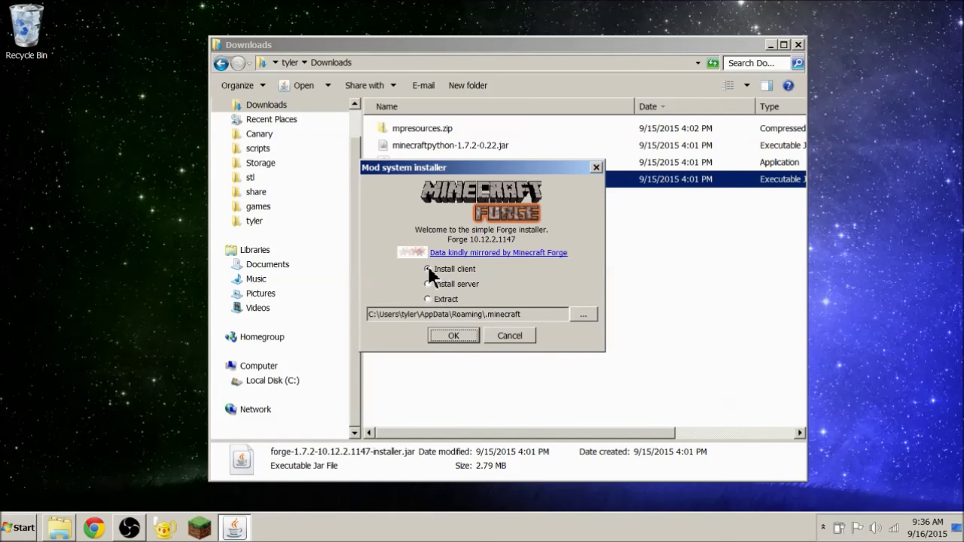
left_click(447, 332)
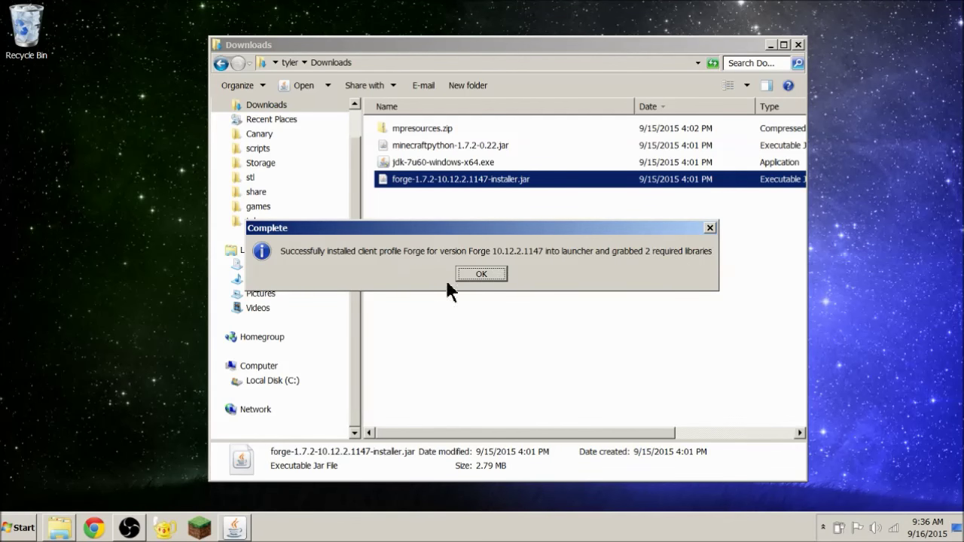
left_click(486, 277)
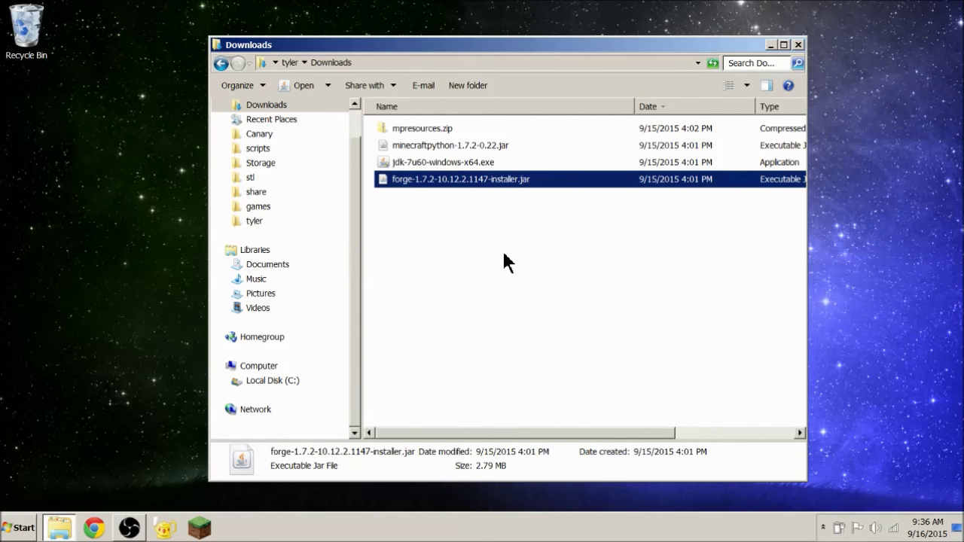
- Start the Minecraft Launcher and select the Forge profile
left_click(200, 529)
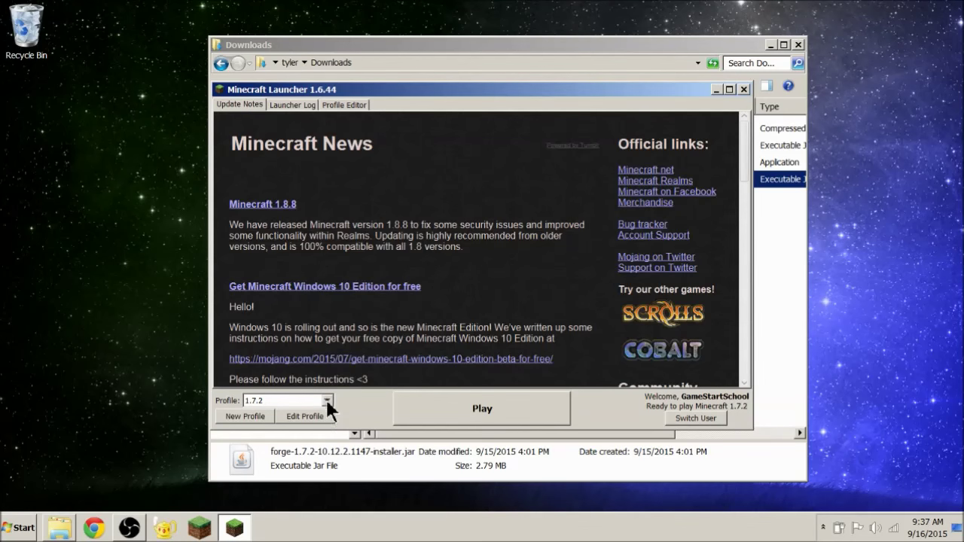
left_click(327, 400)
left_click(327, 399)
left_click(327, 399)
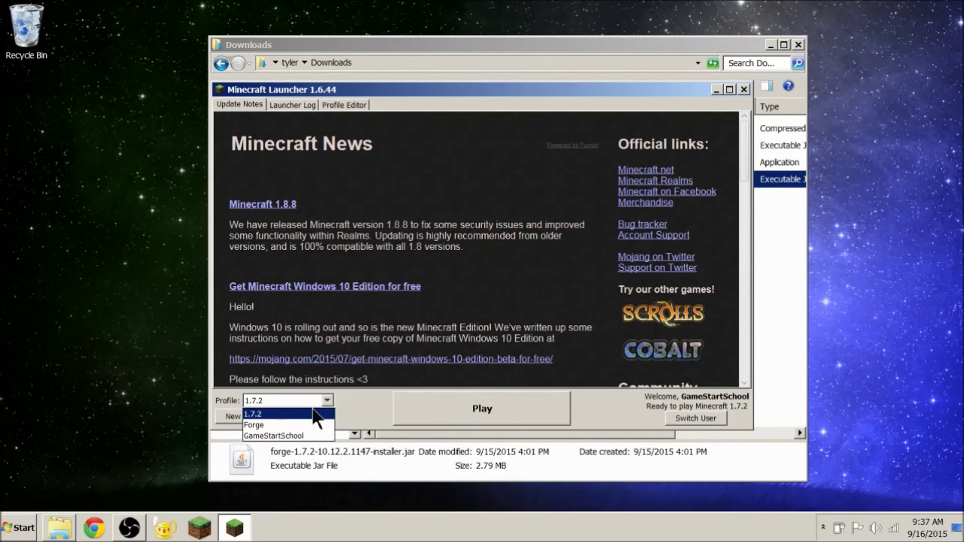
left_click(265, 424)
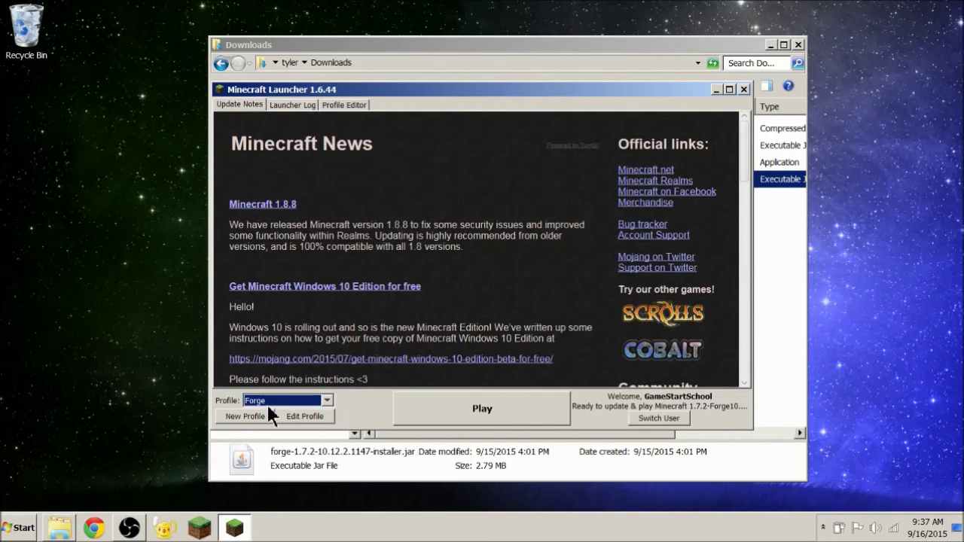
- Open the Forge profile for editing and enable its custom Java executable path
left_click(302, 418)
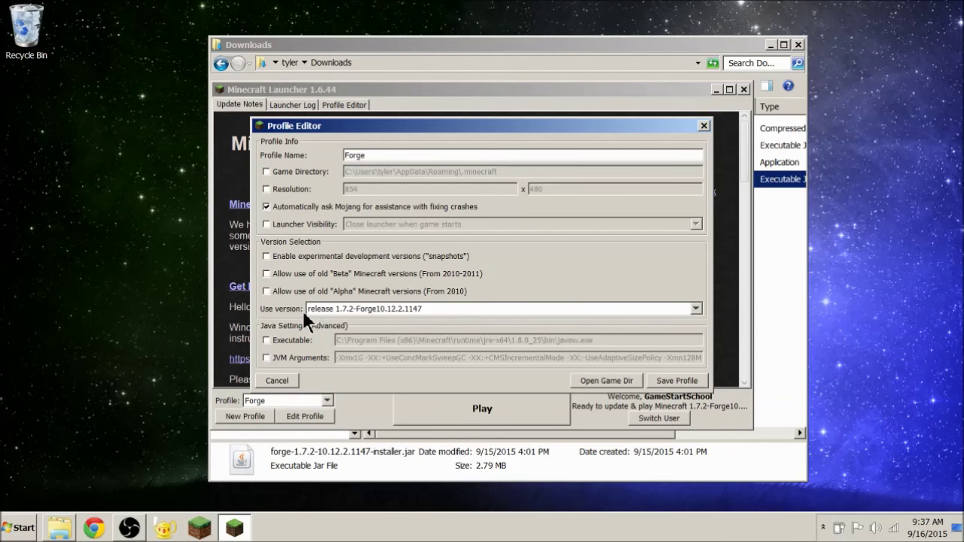
left_click(361, 308)
left_click(550, 274)
left_click(305, 342)
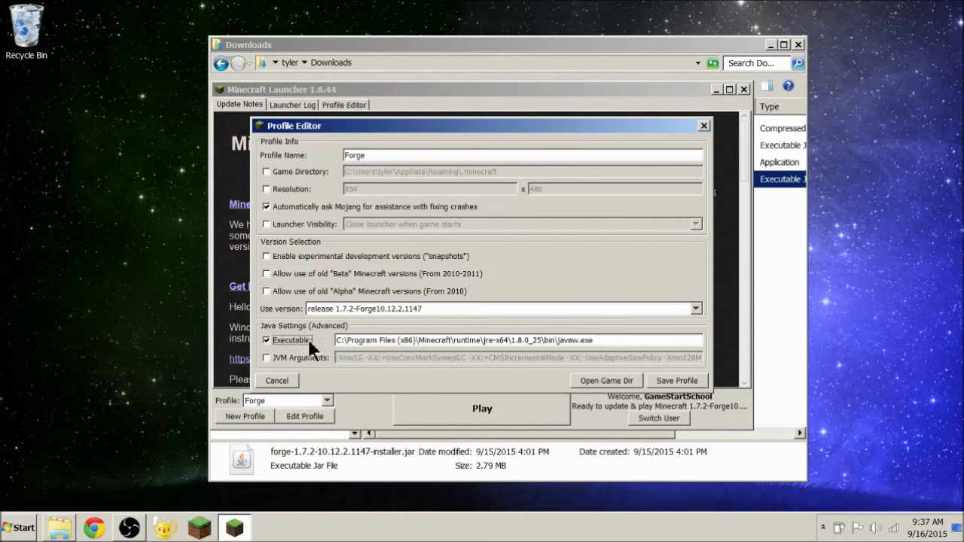
left_click(288, 345)
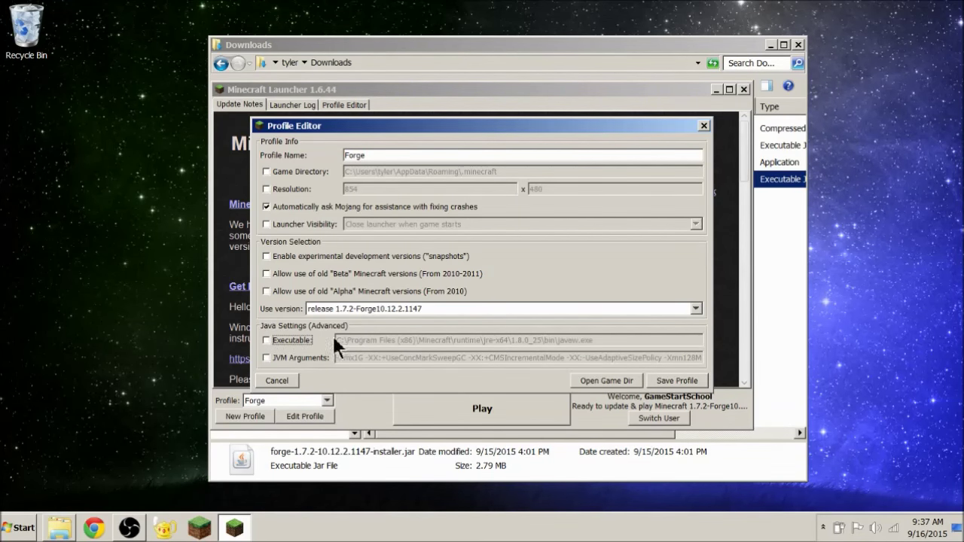
left_click(266, 342)
left_click_drag(349, 341, 601, 340)
left_click(601, 341)
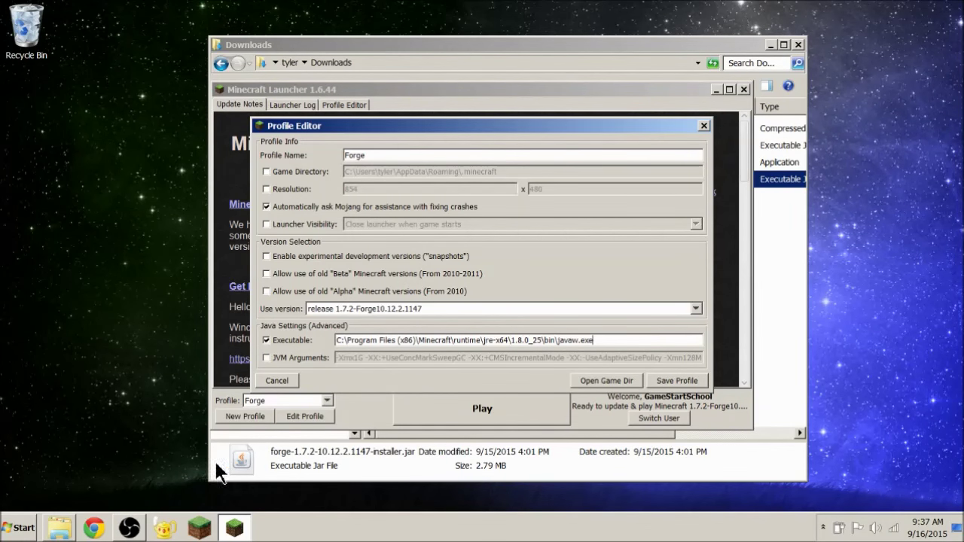
- Switch to the Windows Explorer window and open Local Disk (C:)
left_click(61, 529)
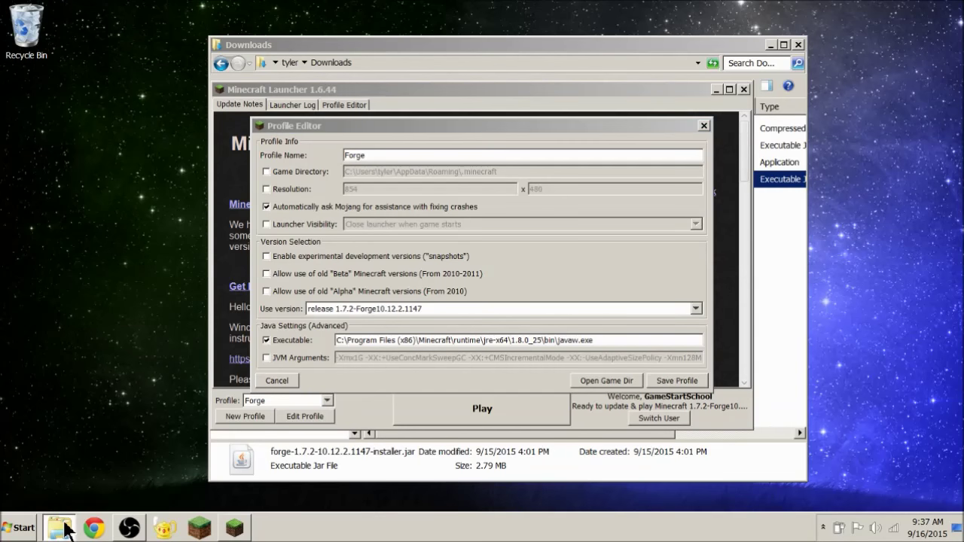
left_click(61, 529)
left_click(61, 529)
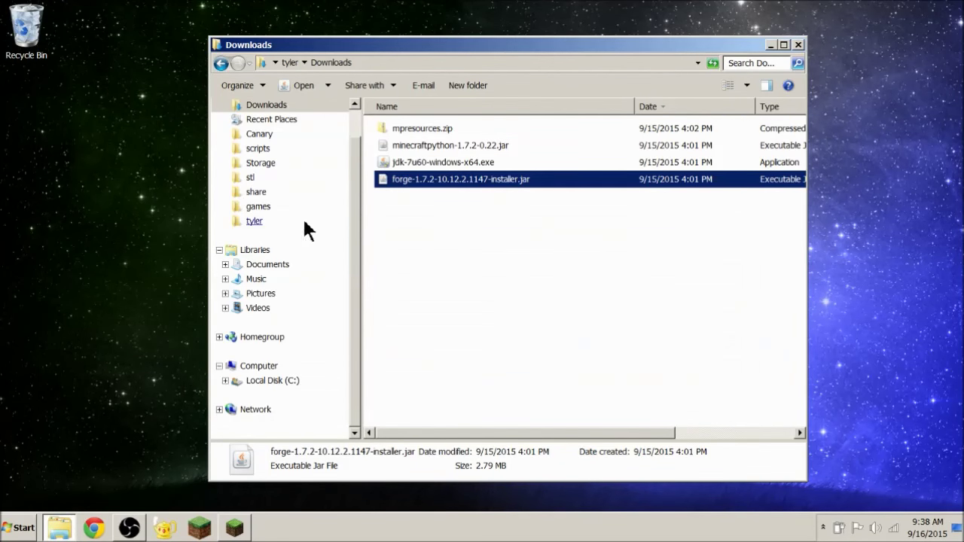
left_click(279, 384)
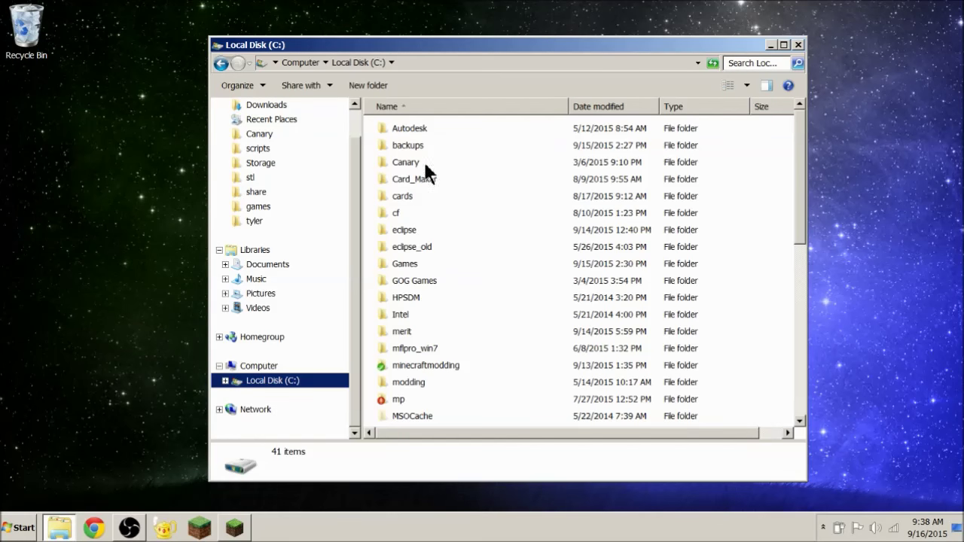
left_click(440, 196)
scroll(452, 226, "down", 4)
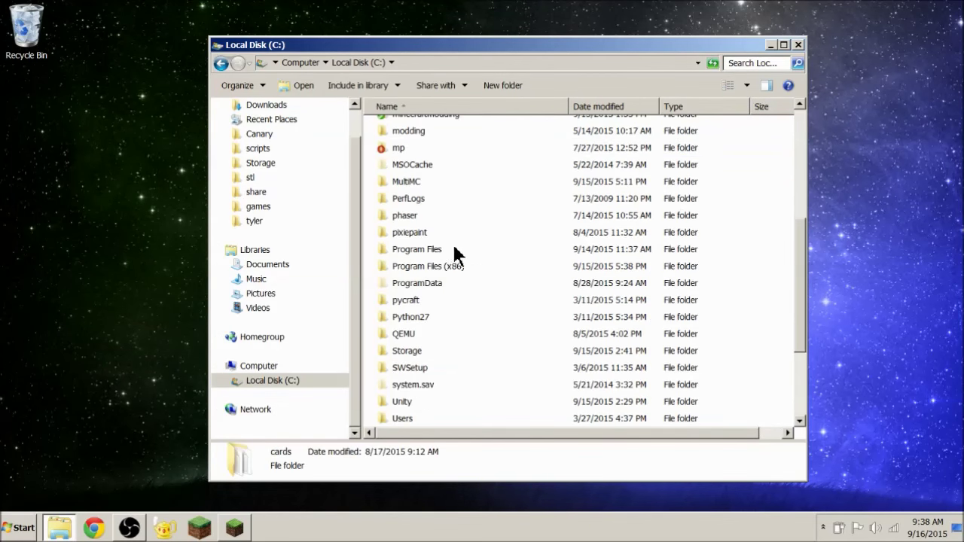
scroll(406, 249, "up", 4)
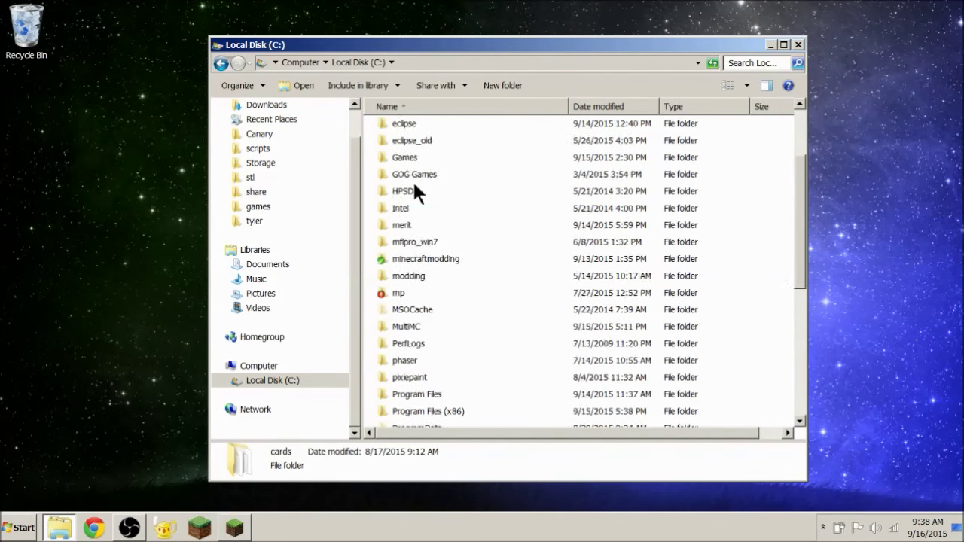
left_click(268, 382)
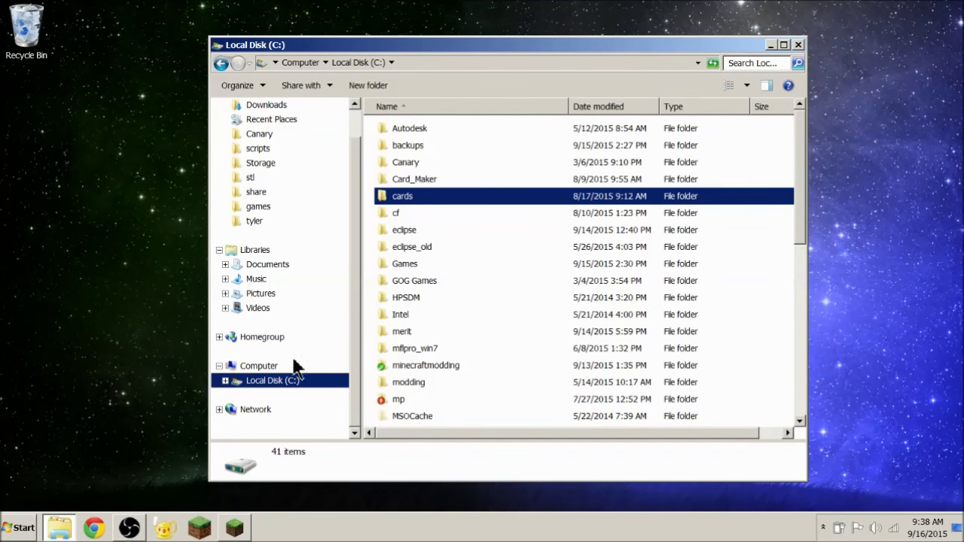
left_click(262, 366)
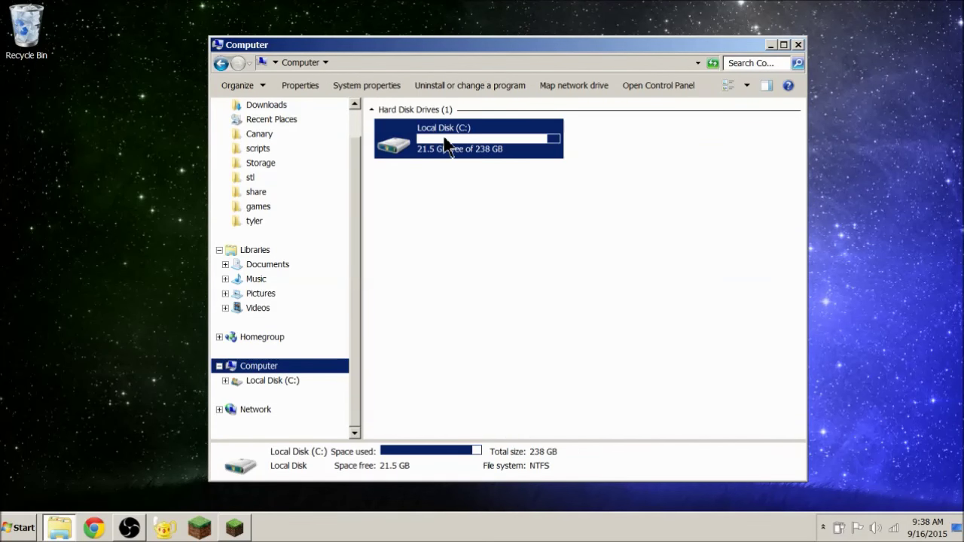
double_click(446, 144)
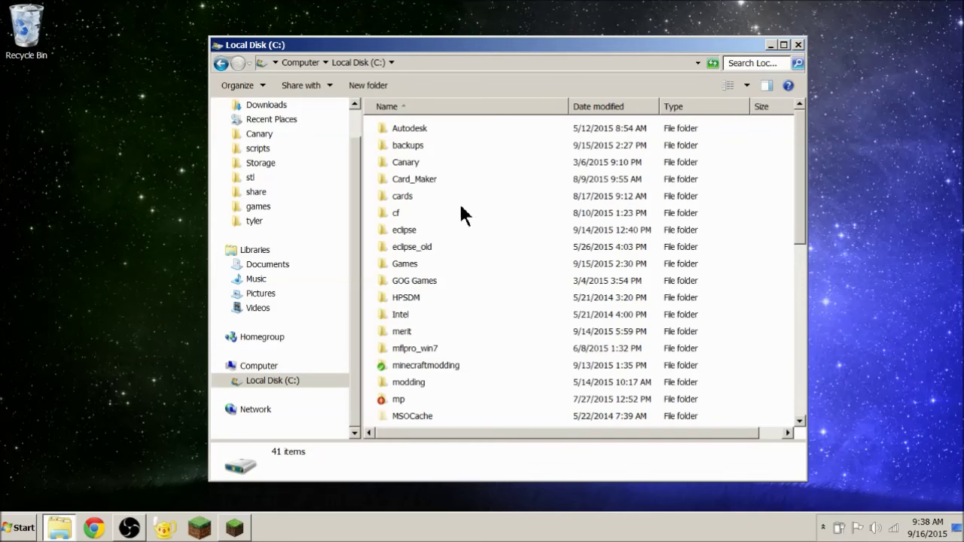
- Open the Program Files folder on the C: drive, not Program Files (x86)
scroll(422, 282, "down", 2)
scroll(421, 373, "down", 1)
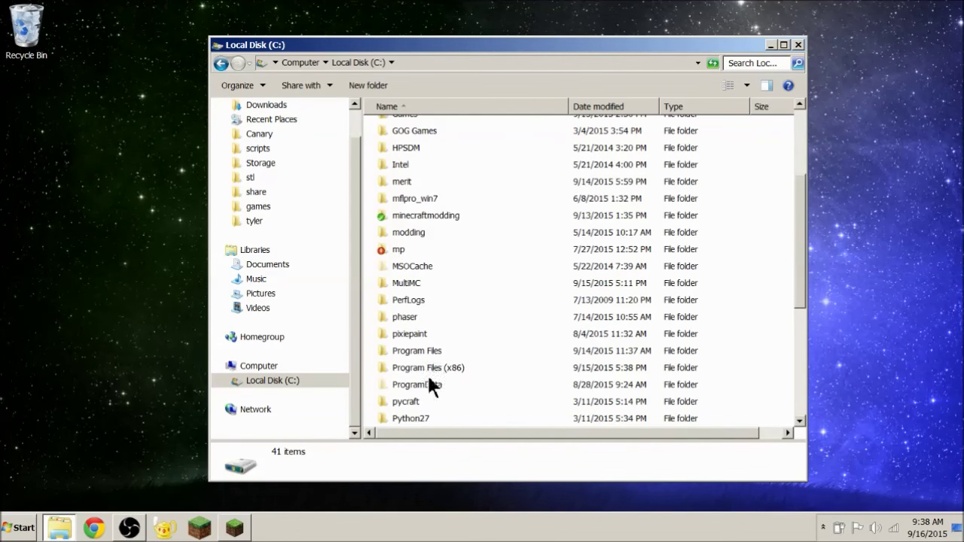
left_click(423, 356)
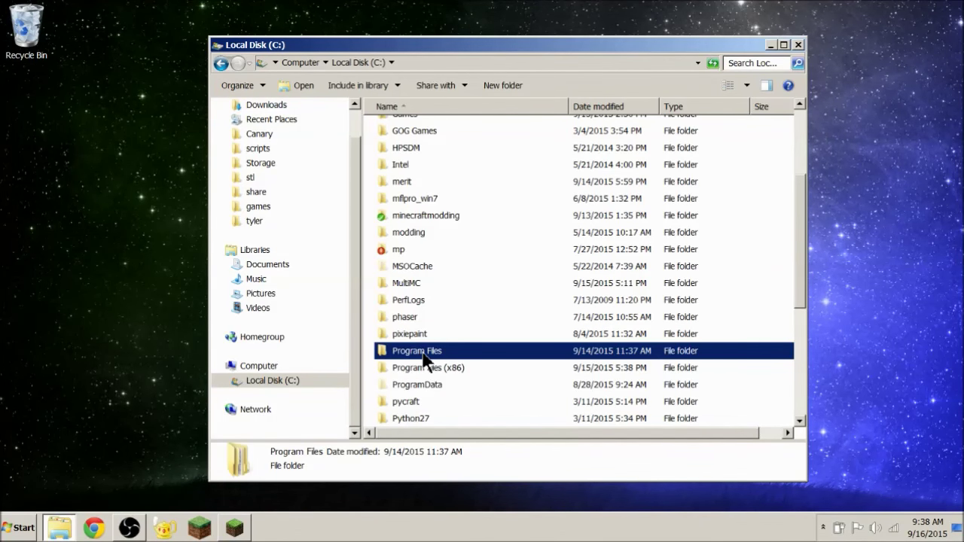
double_click(424, 354)
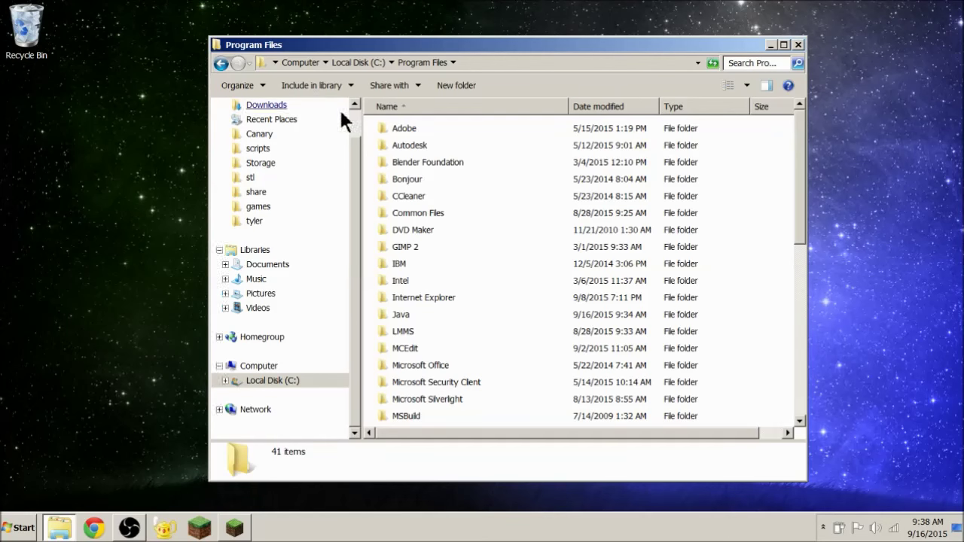
left_click(221, 63)
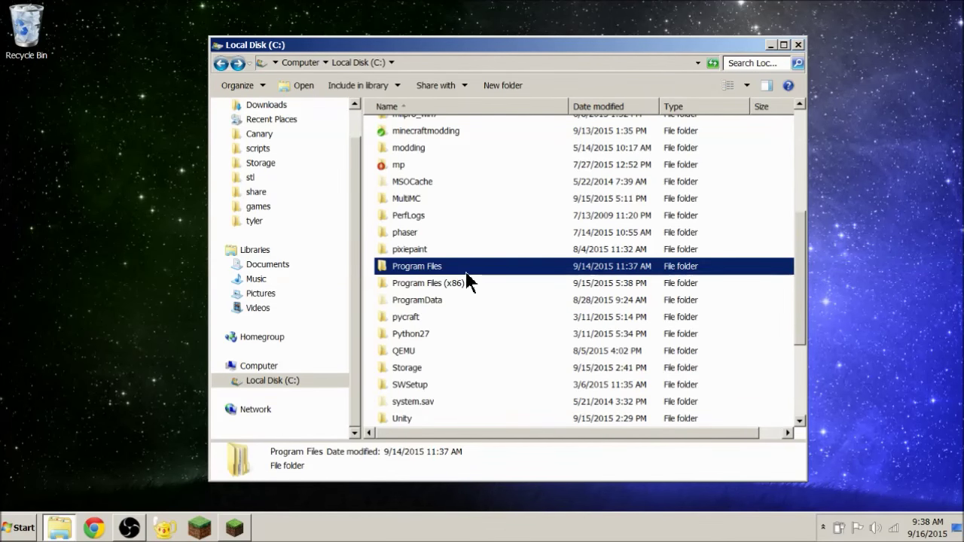
left_click(436, 284)
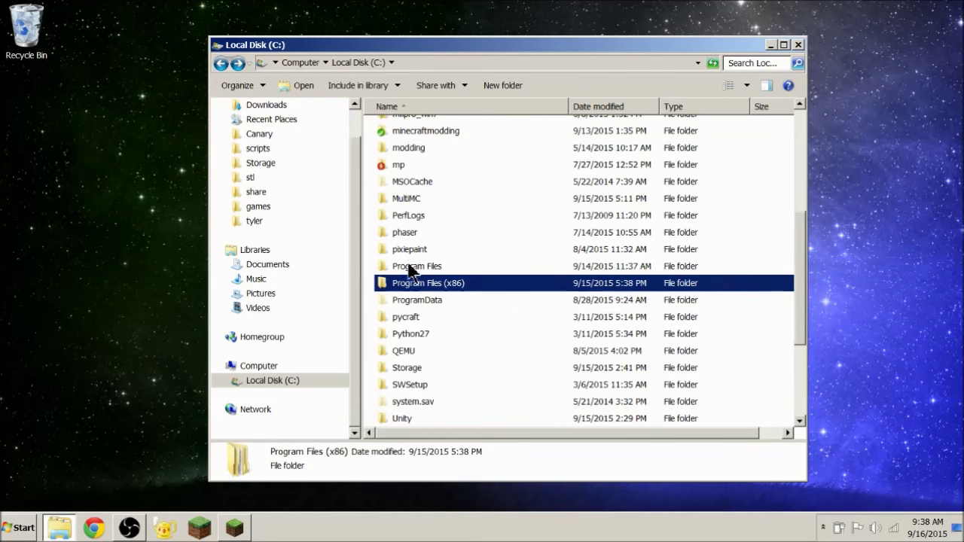
left_click(411, 269)
double_click(417, 268)
- Find and open the Java folder inside Program Files
scroll(433, 216, "down", 4)
scroll(450, 262, "down", 1)
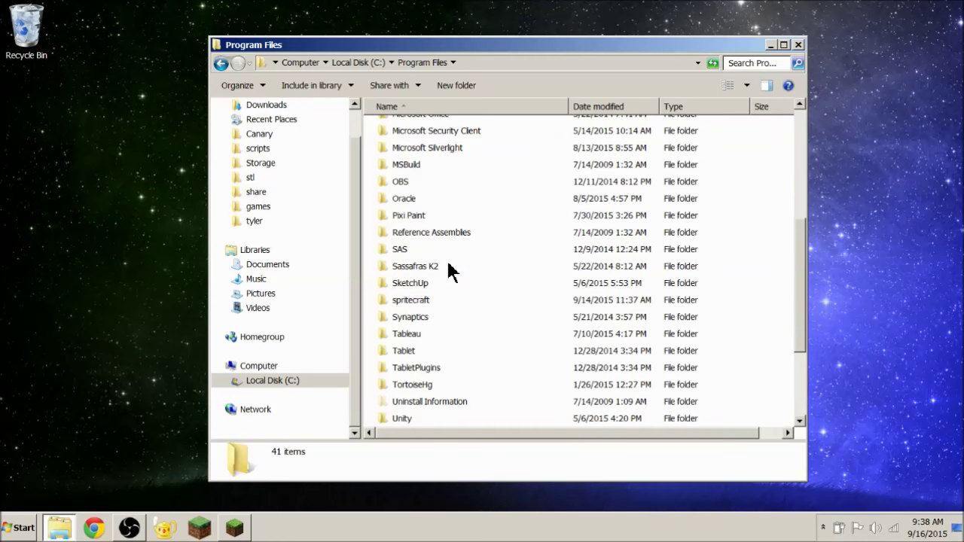
scroll(445, 262, "up", 4)
scroll(435, 236, "down", 1)
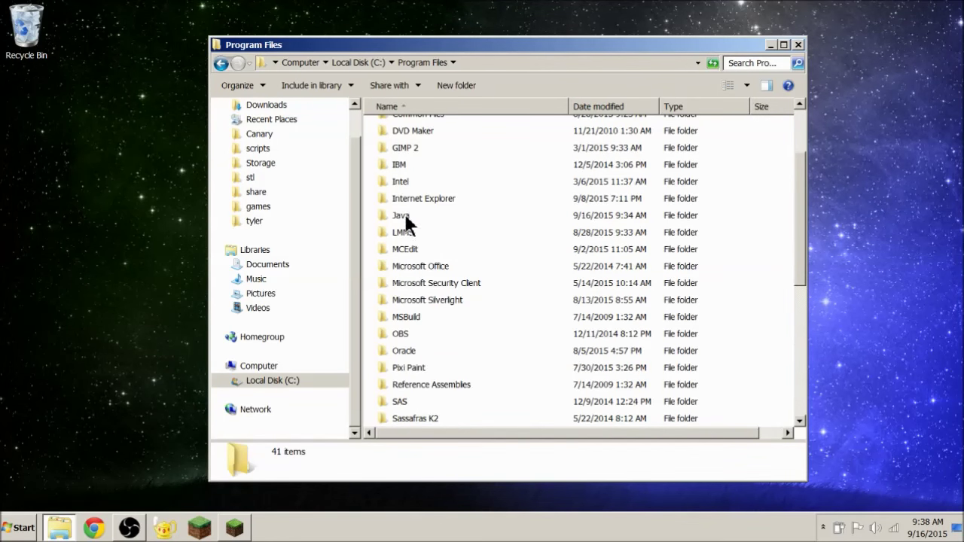
left_click(400, 218)
double_click(402, 220)
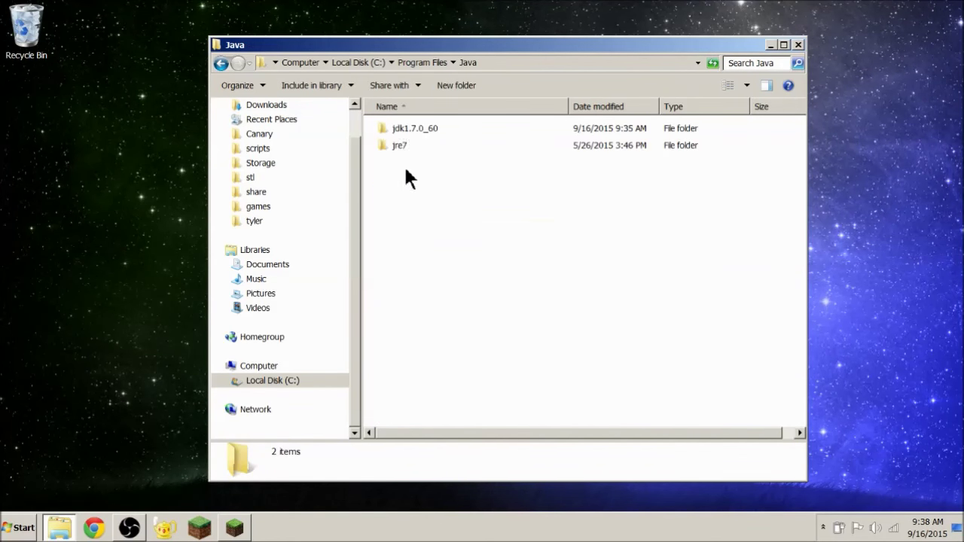
- Open the bin folder inside jdk1.7.0_60
left_click(404, 134)
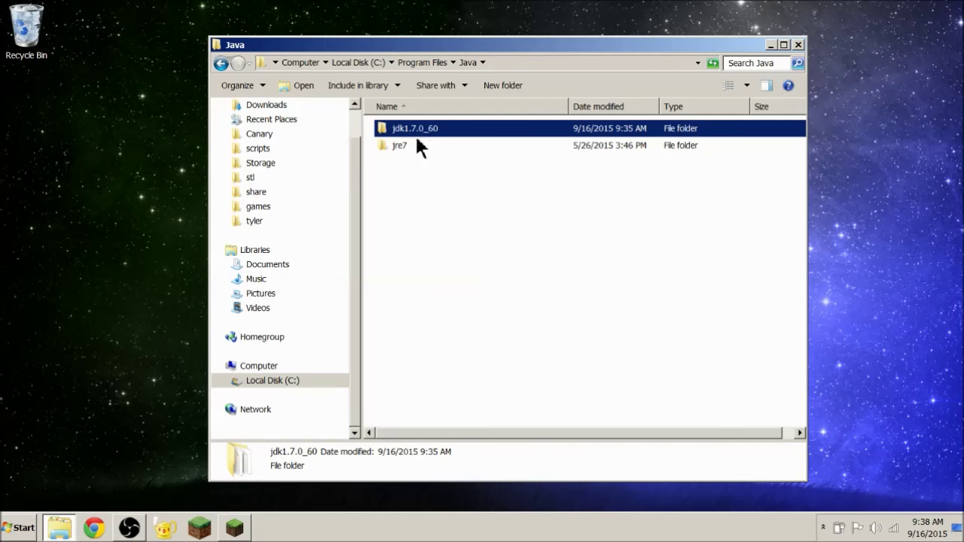
double_click(418, 135)
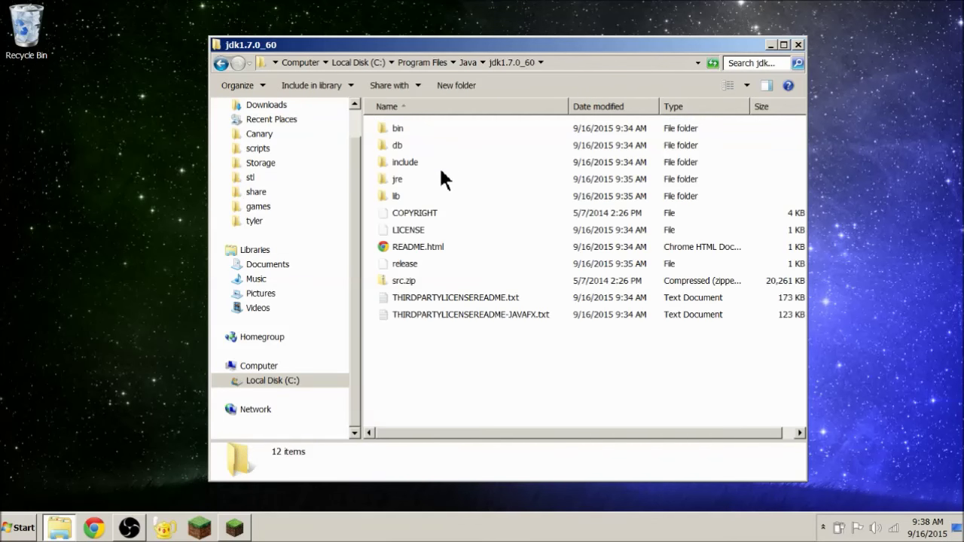
double_click(395, 129)
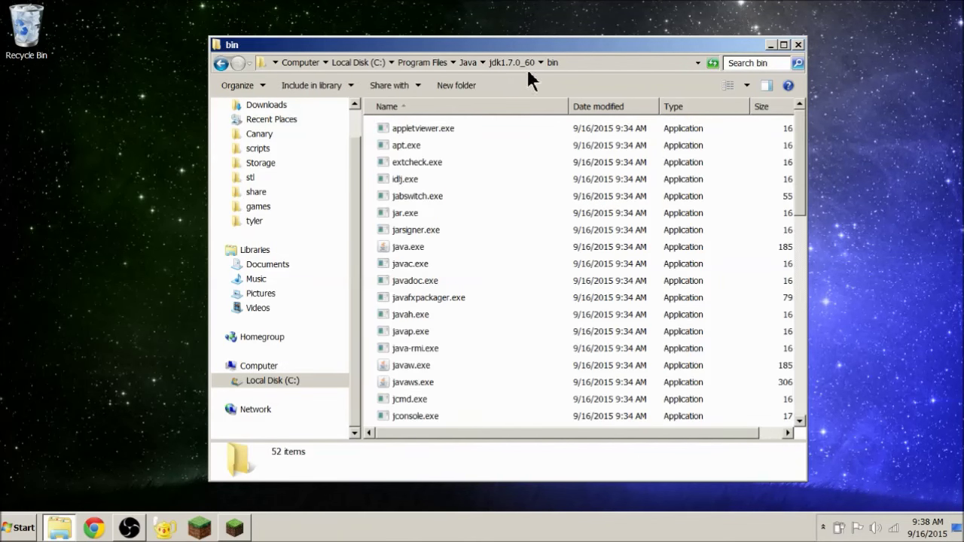
- Check the Forge profile's executable path in the launcher and find the matching javaw.exe in the JDK's bin folder
left_click(574, 64)
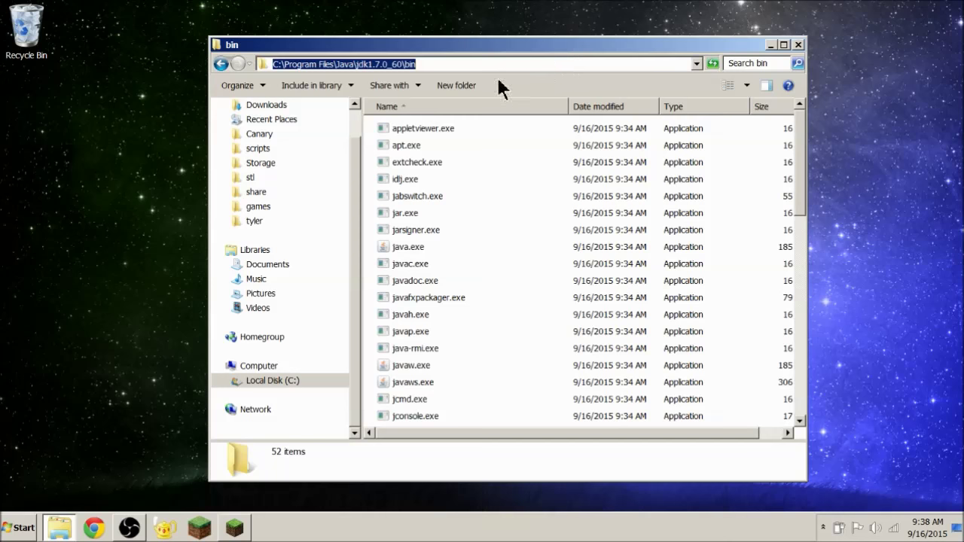
left_click(236, 529)
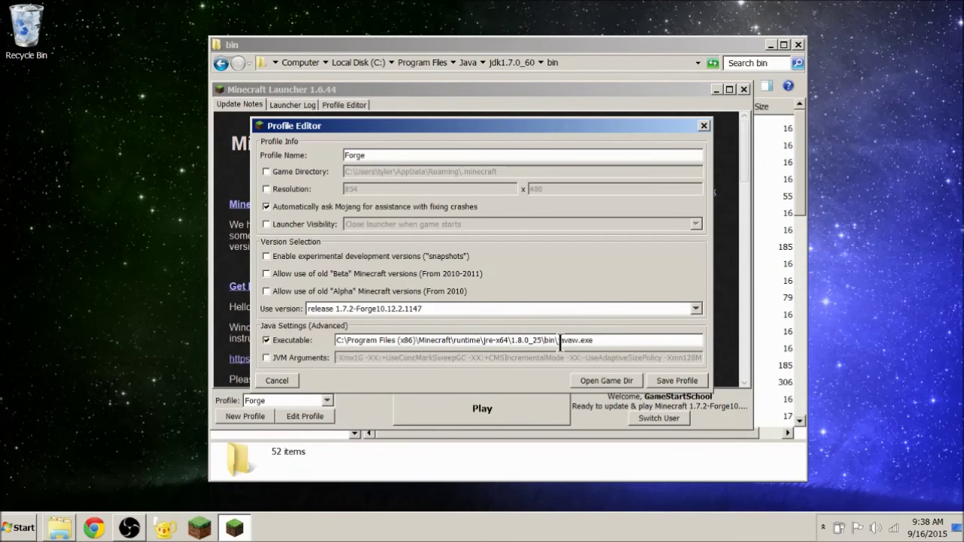
left_click(485, 52)
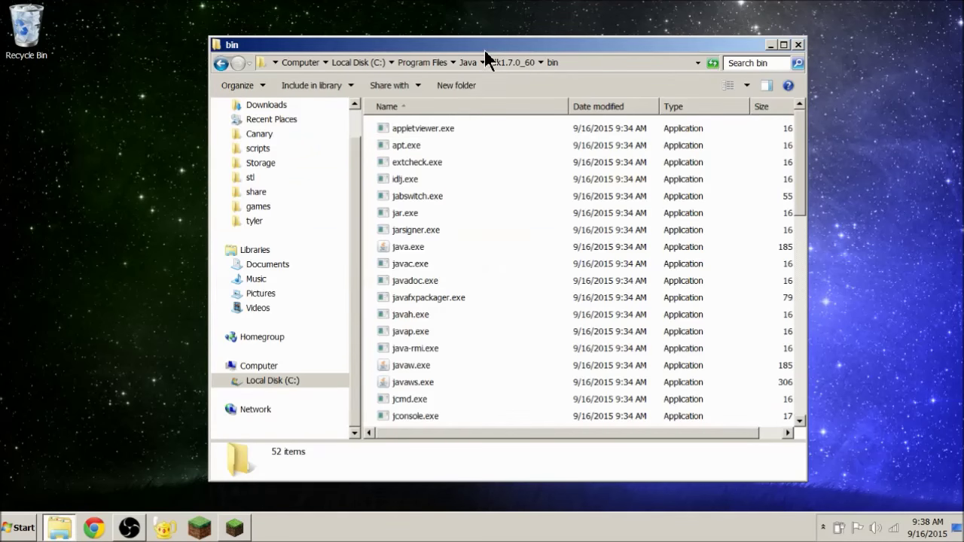
left_click(409, 365)
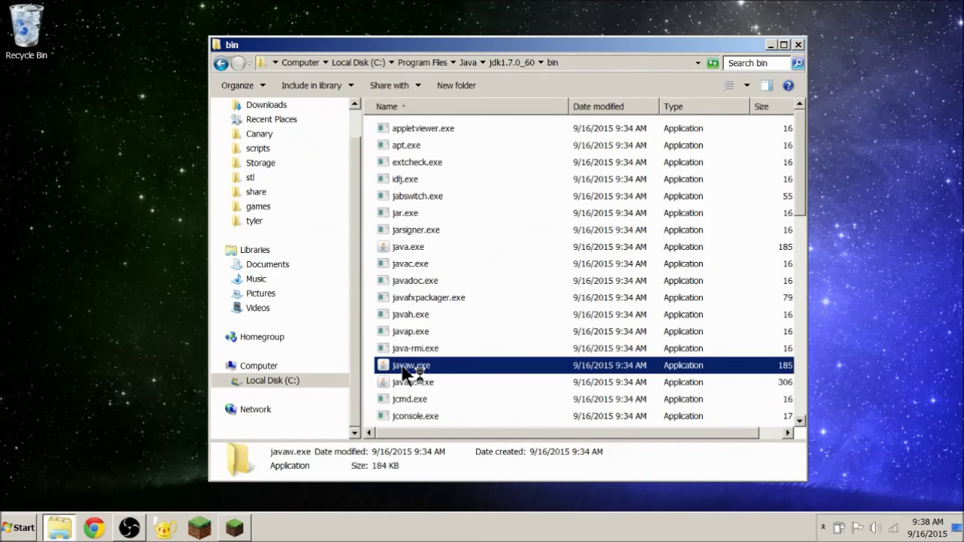
- Copy the full path of the JDK's bin folder, C:\Program Files\Java\jdk1.7.0_60\bin
left_click(573, 64)
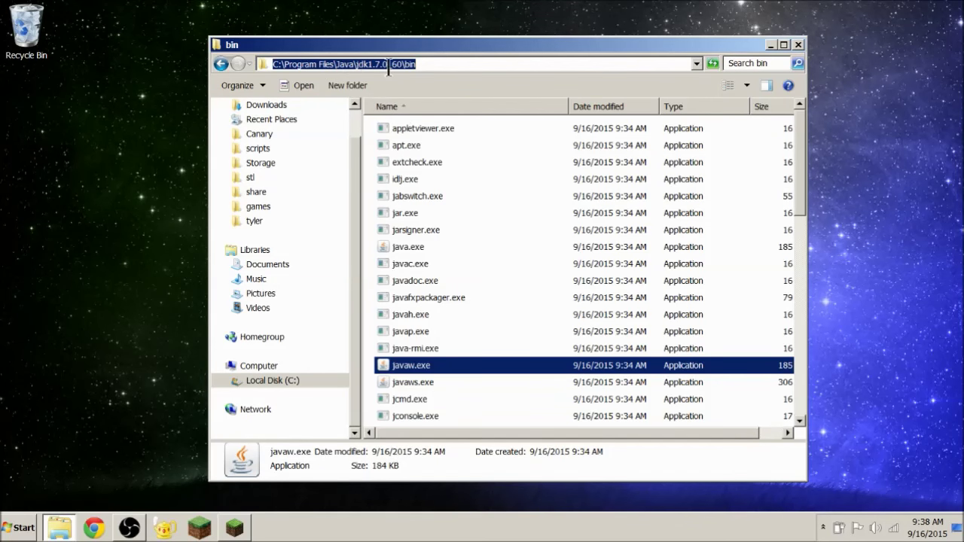
left_click(423, 63)
left_click_drag(423, 64, 258, 62)
left_click(422, 64)
left_click_drag(421, 64, 258, 63)
right_click(318, 64)
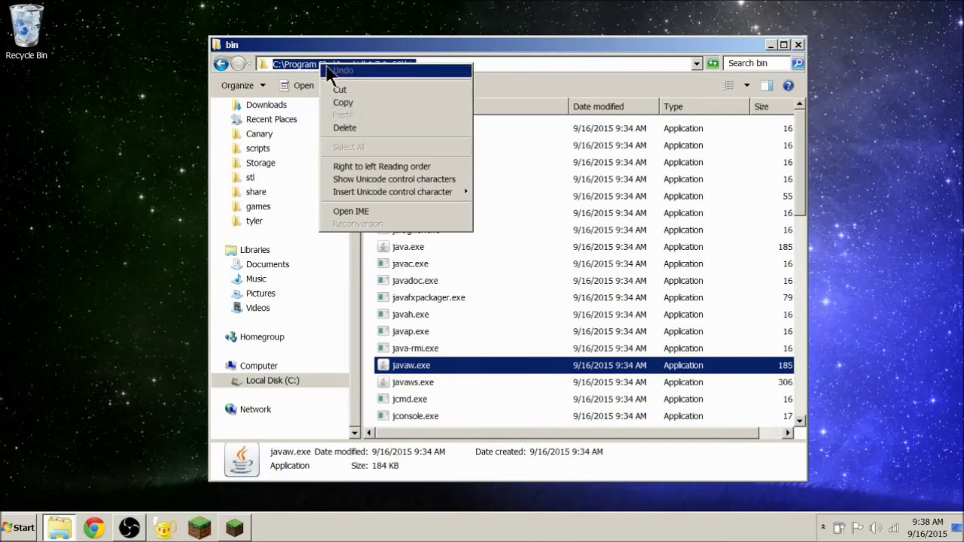
left_click(354, 103)
left_click(423, 64)
left_click_drag(423, 64, 308, 69)
right_click(308, 68)
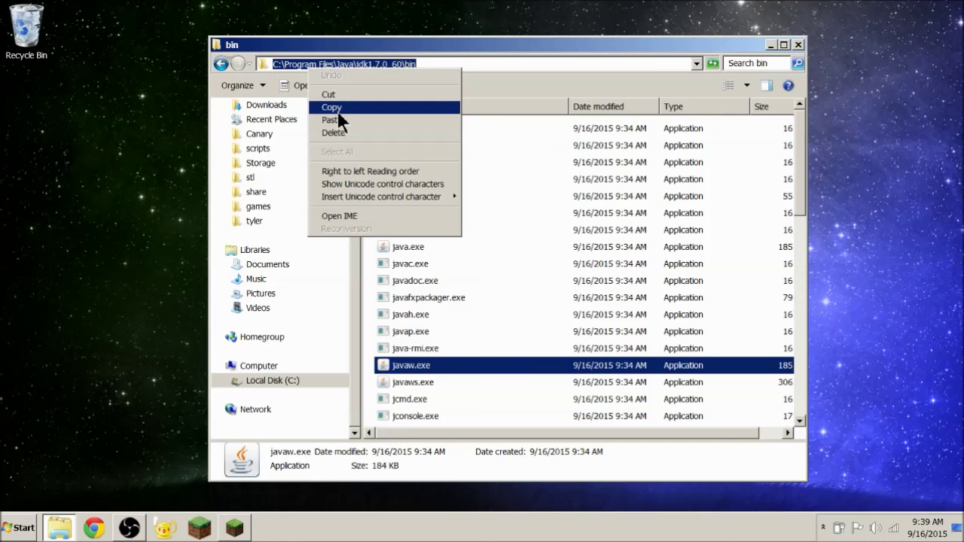
left_click(337, 109)
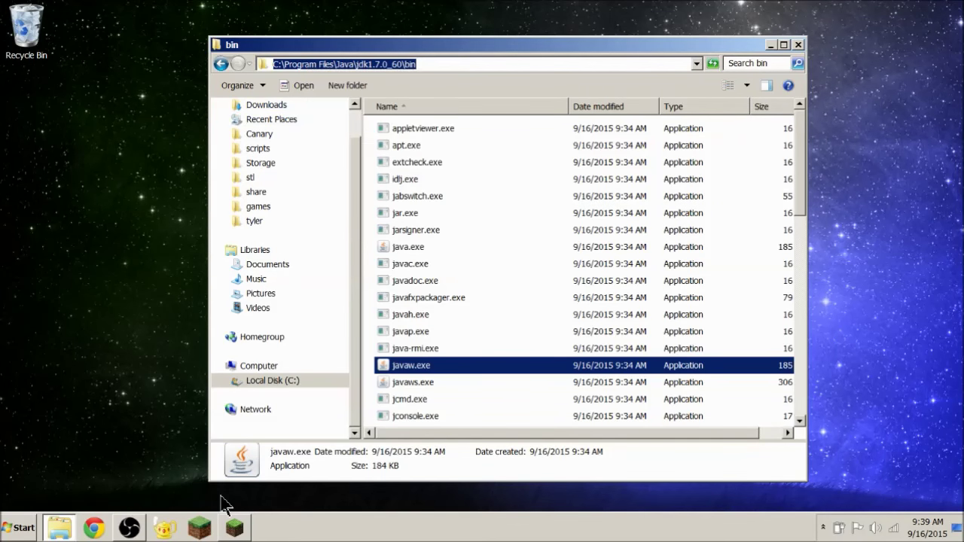
- Set the Forge profile's Java executable to C:\Program Files\Java\jdk1.7.0_60\bin\javaw.exe and save the profile
left_click(235, 529)
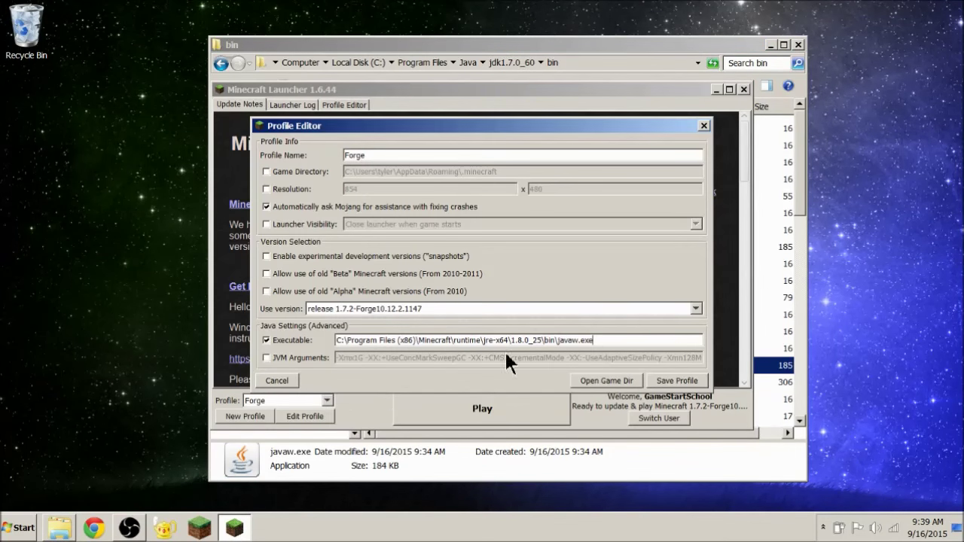
double_click(561, 340)
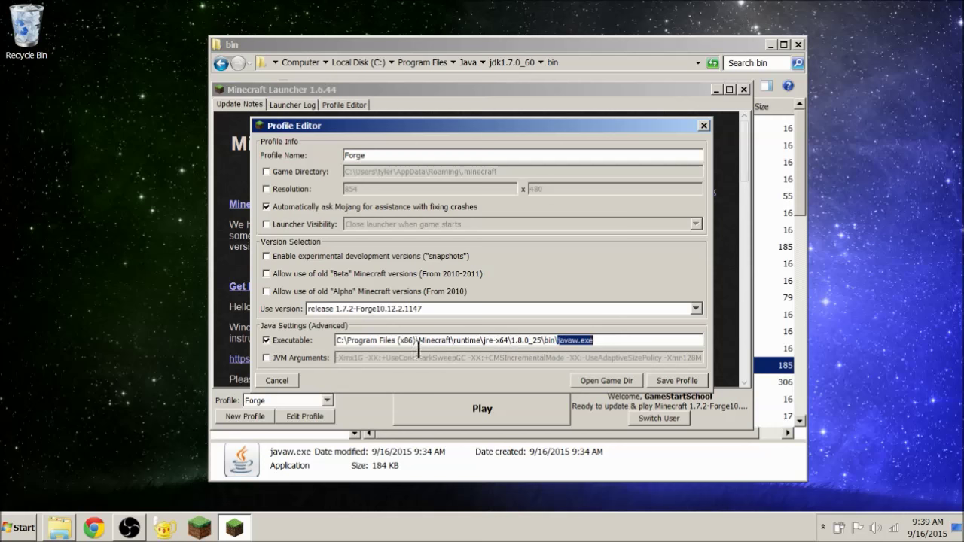
key("shift+Home")
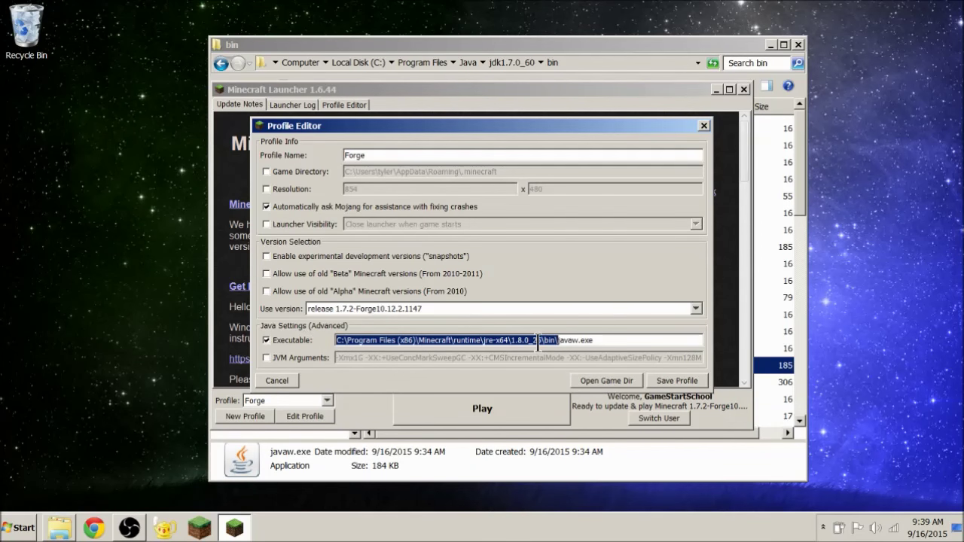
key("BackSpace")
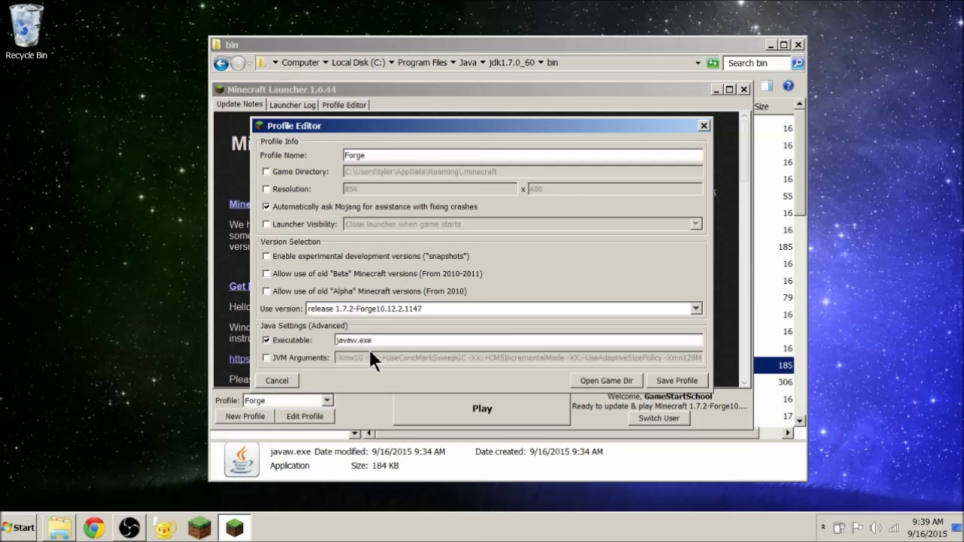
key("ctrl+v")
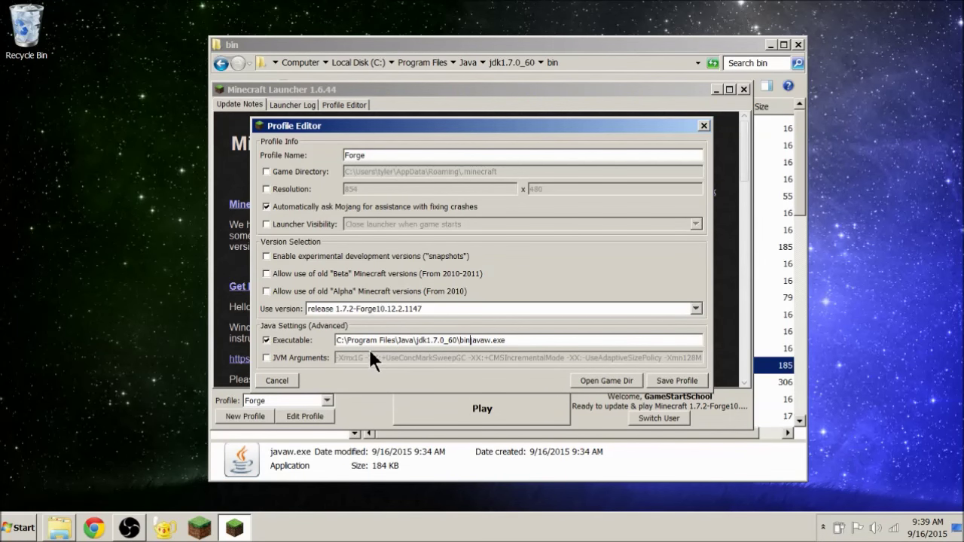
type("\\")
left_click_drag(518, 340, 269, 339)
left_click(513, 341)
left_click(663, 378)
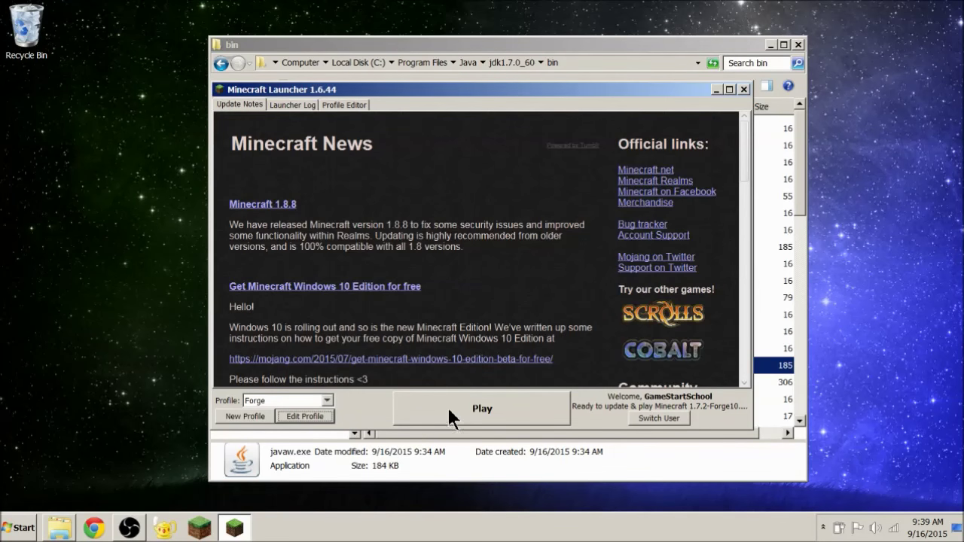
- Launch Minecraft with the Forge profile and play the existing singleplayer world New World
left_click(452, 409)
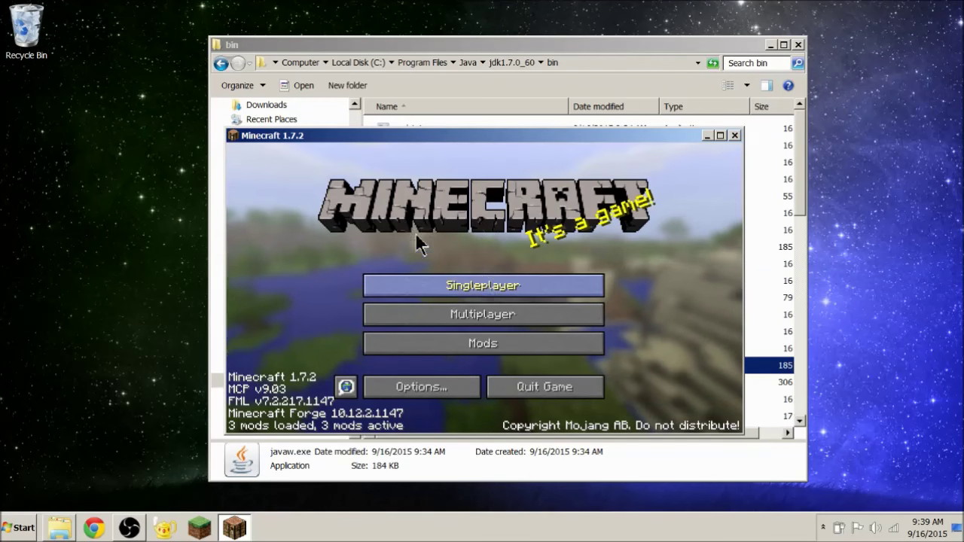
left_click(488, 282)
left_click(418, 290)
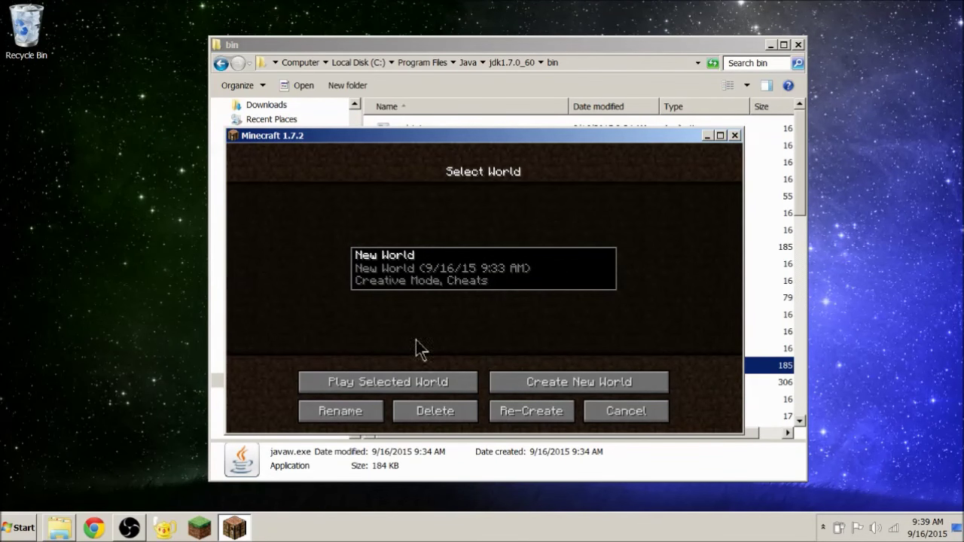
left_click(402, 382)
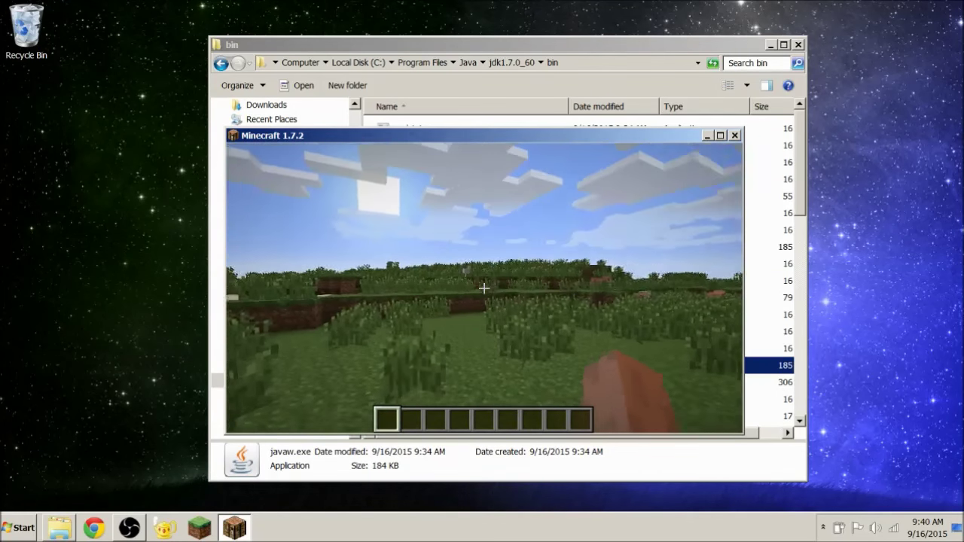
- Place a grass block from the creative inventory in the world and quit to the title screen
key("e")
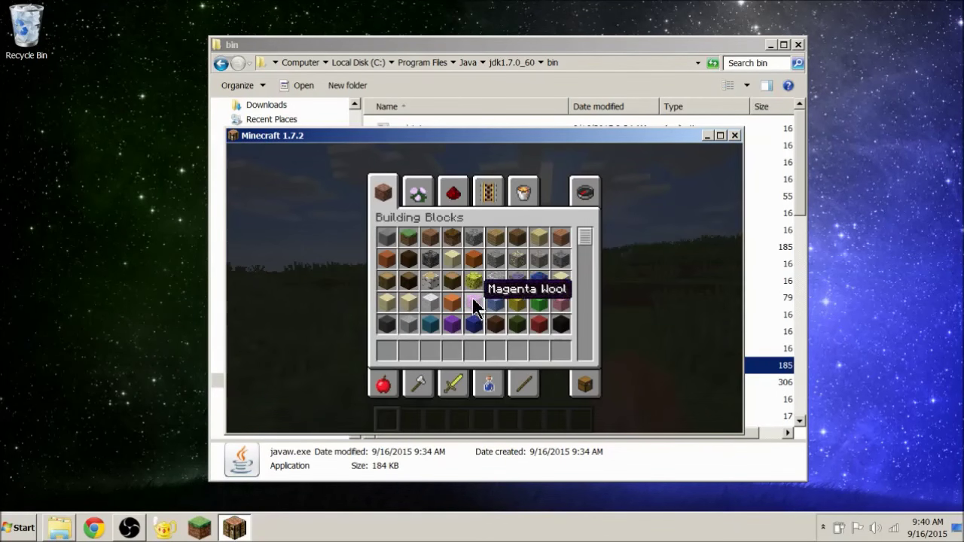
left_click(406, 235)
left_click(387, 350)
key("e")
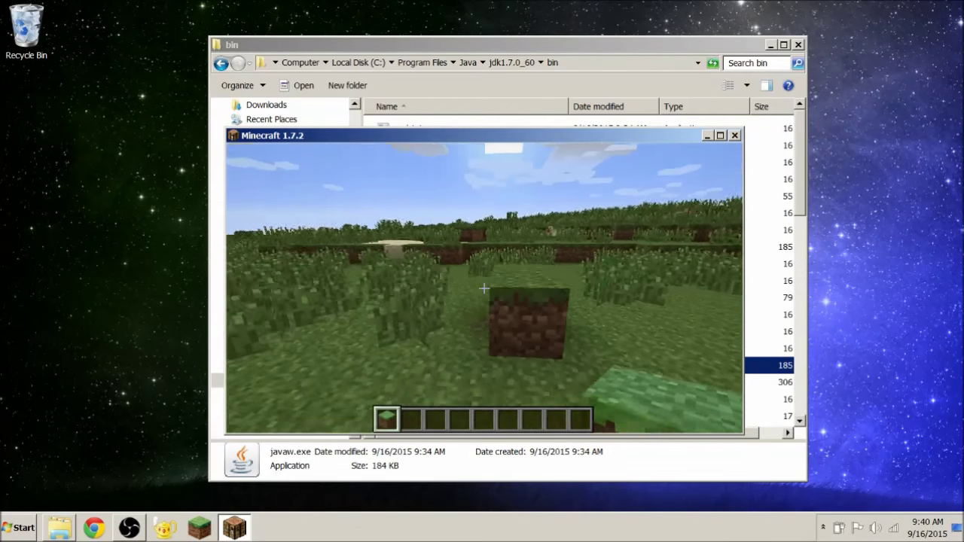
key("Escape")
left_click(516, 358)
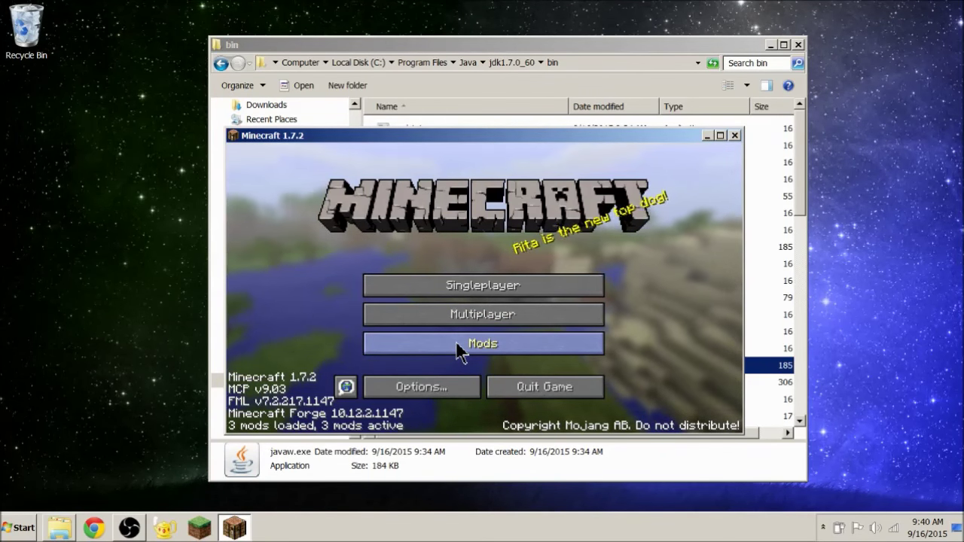
- Examine the Minecraft Coder Pack, Forge Mod Loader and Minecraft Forge entries in the mod list
left_click(459, 350)
left_click(295, 237)
left_click(296, 270)
left_click(295, 305)
left_click(277, 234)
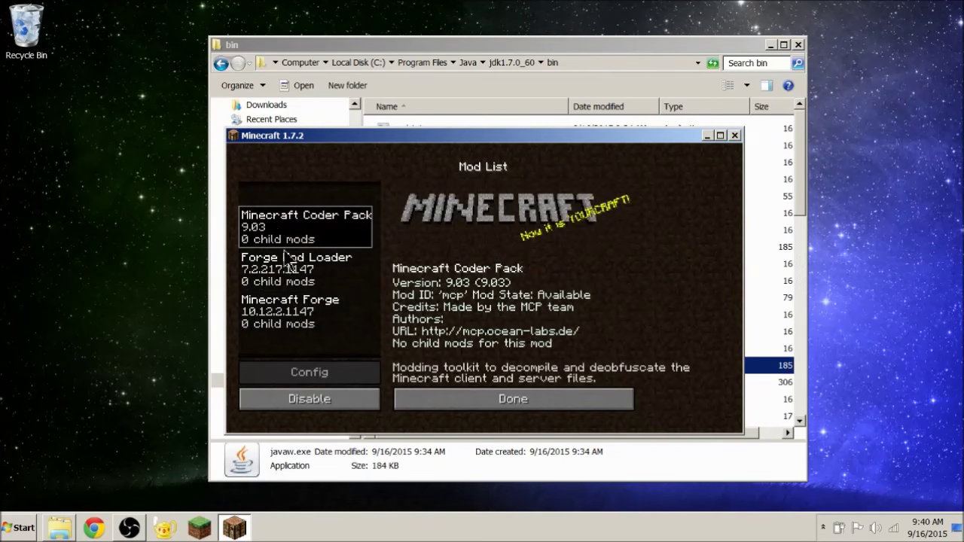
left_click(315, 276)
left_click(303, 323)
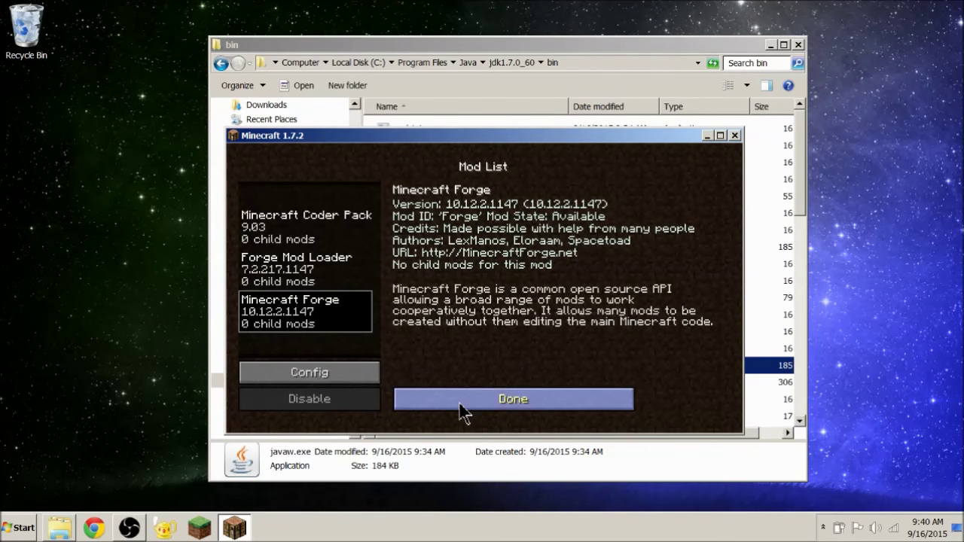
left_click(493, 402)
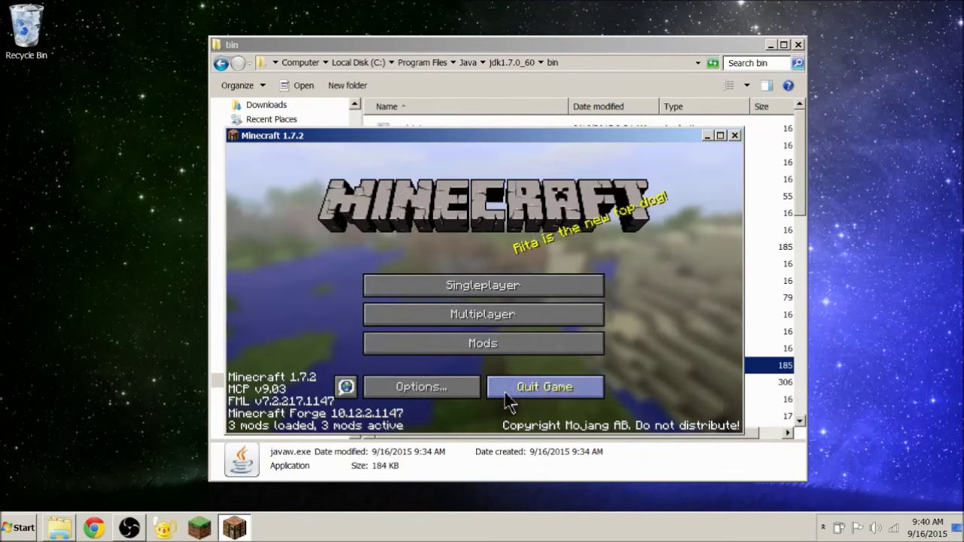
- Quit Minecraft and open the Downloads folder in Windows Explorer
left_click(572, 390)
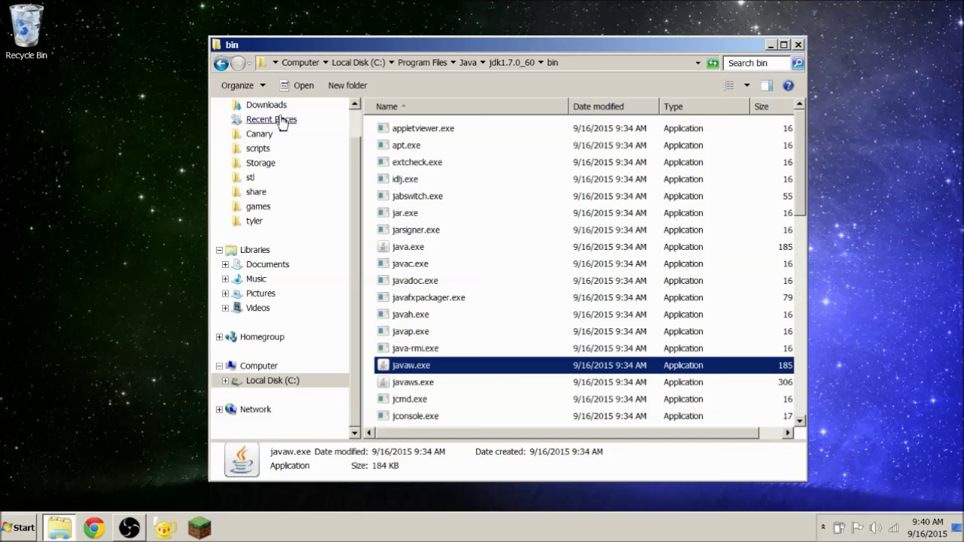
scroll(315, 159, "up", 1)
left_click(271, 141)
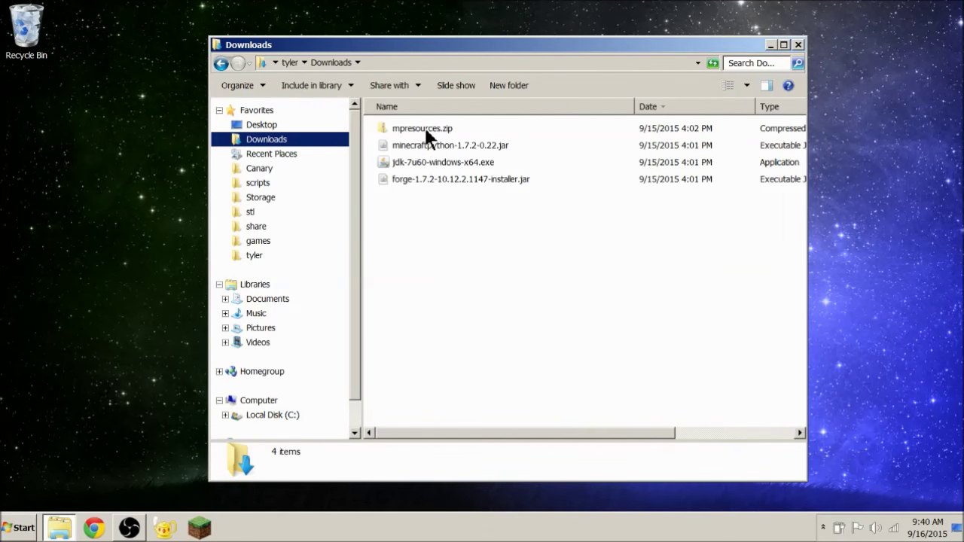
left_click(425, 128)
right_click(426, 128)
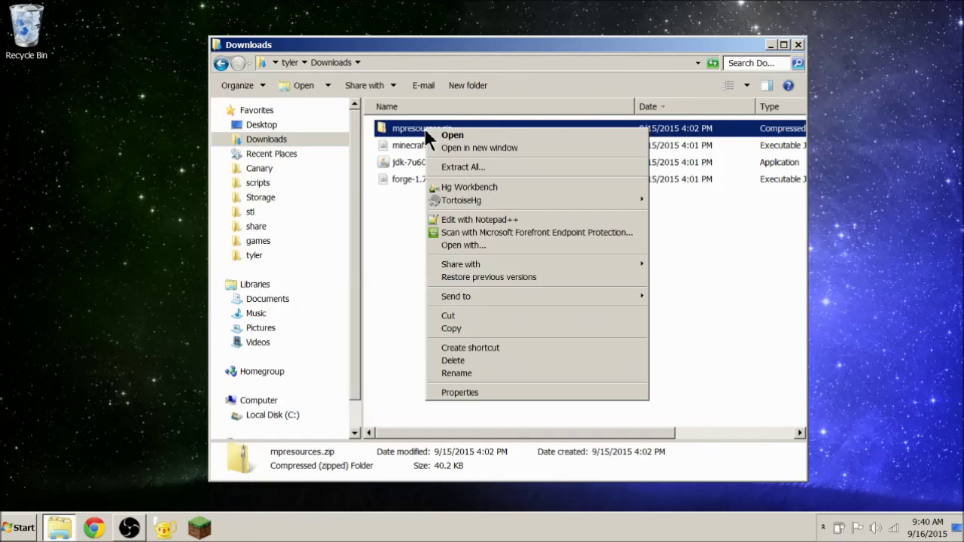
left_click(409, 275)
left_click(408, 131)
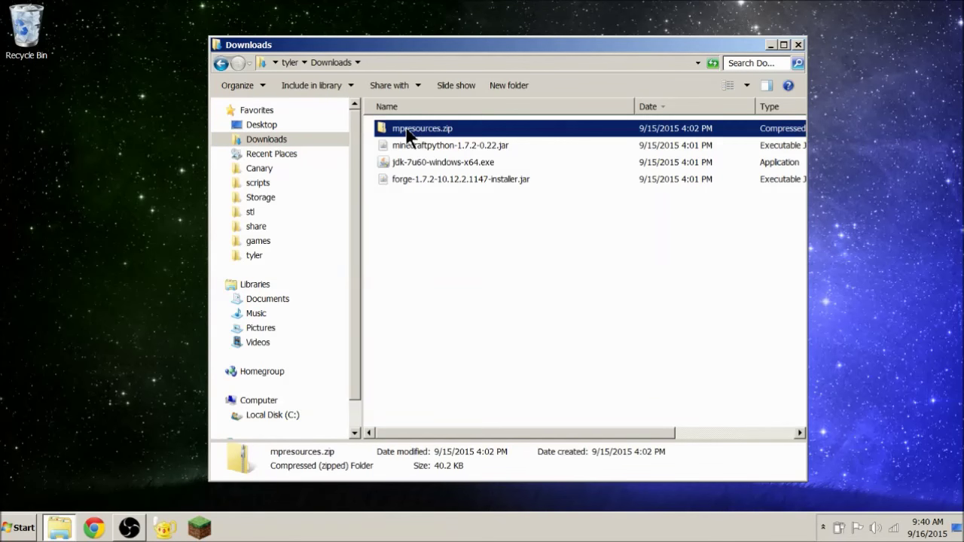
right_click(408, 130)
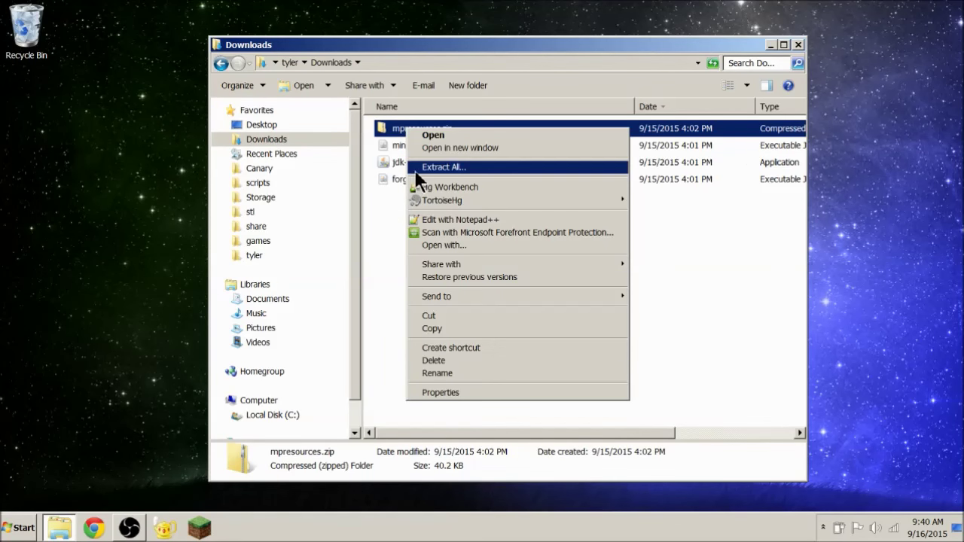
left_click(383, 223)
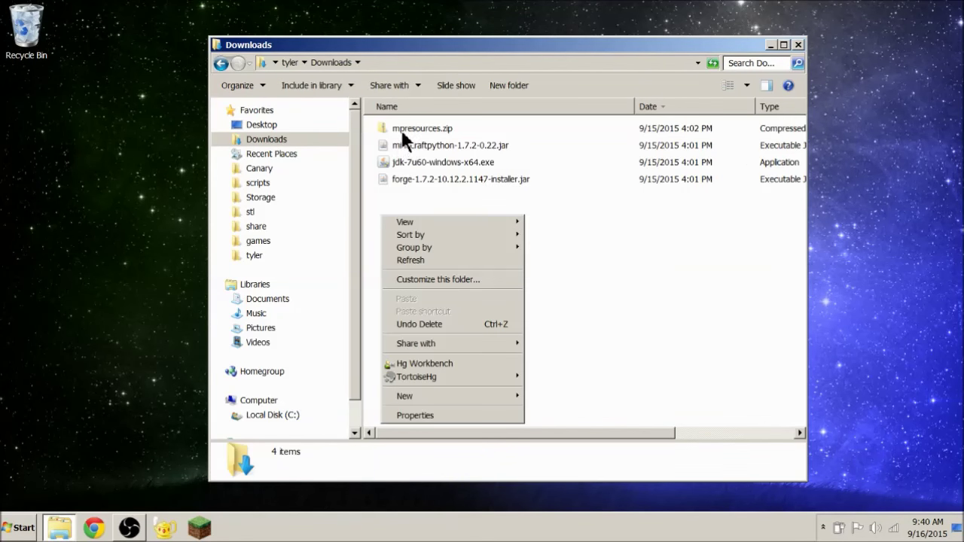
- Extract mpresources.zip into an mpresources folder inside Downloads
right_click(398, 129)
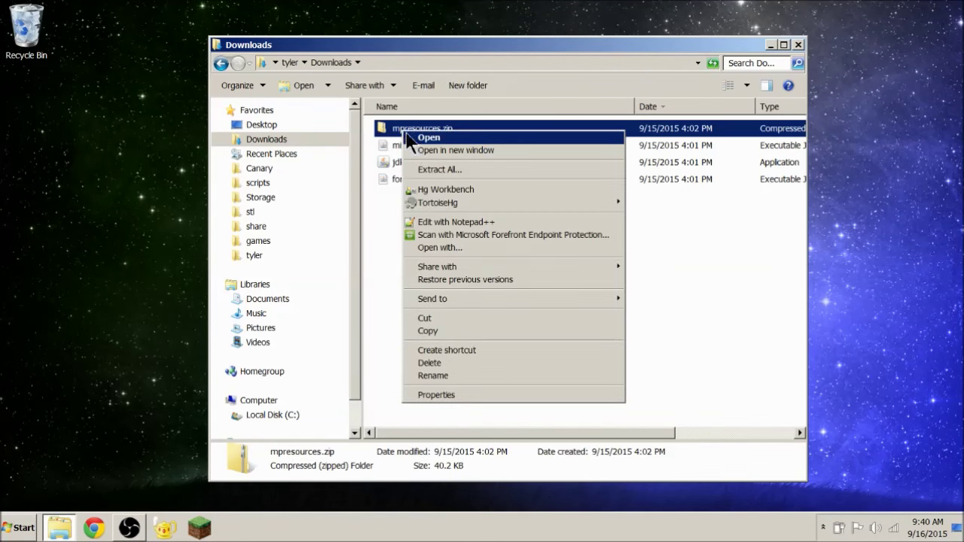
left_click(434, 170)
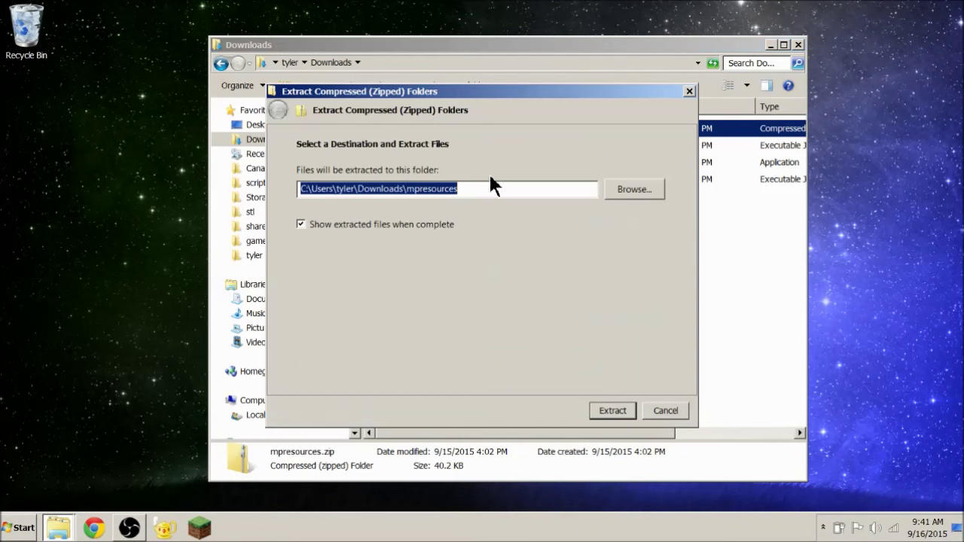
left_click(466, 192)
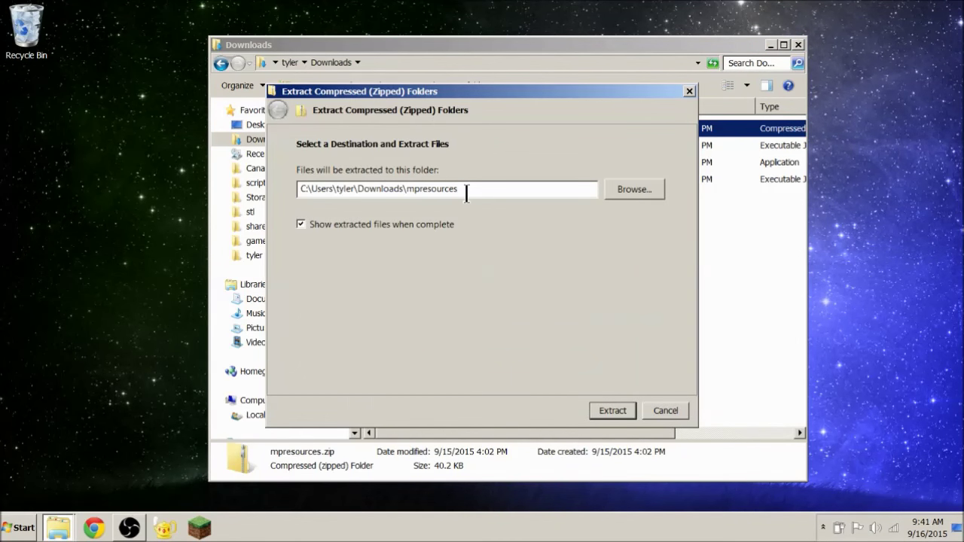
double_click(301, 188)
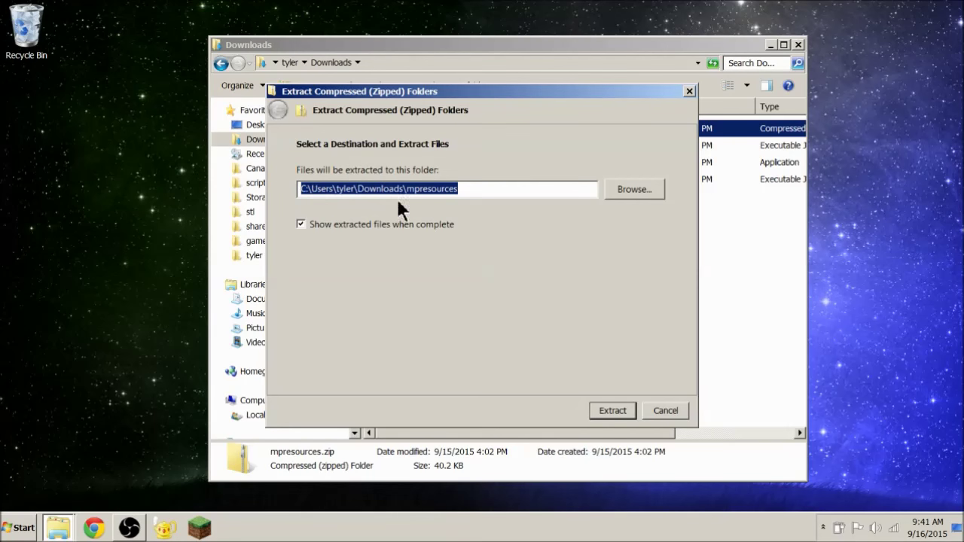
left_click(610, 410)
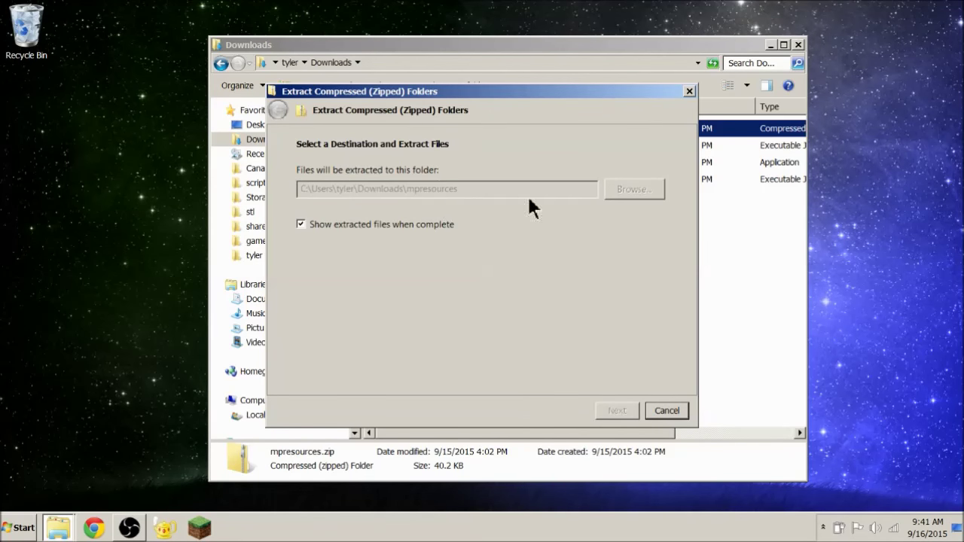
left_click_drag(458, 32, 531, 35)
- Examine the nesting of the extracted mpresources folders in Downloads, down to the level that holds the scripts folder
left_click(453, 46)
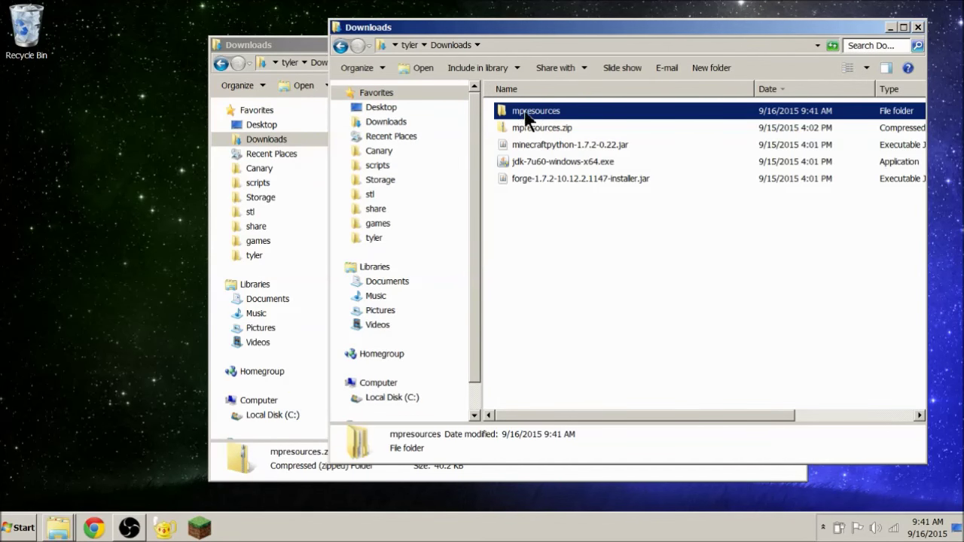
double_click(524, 115)
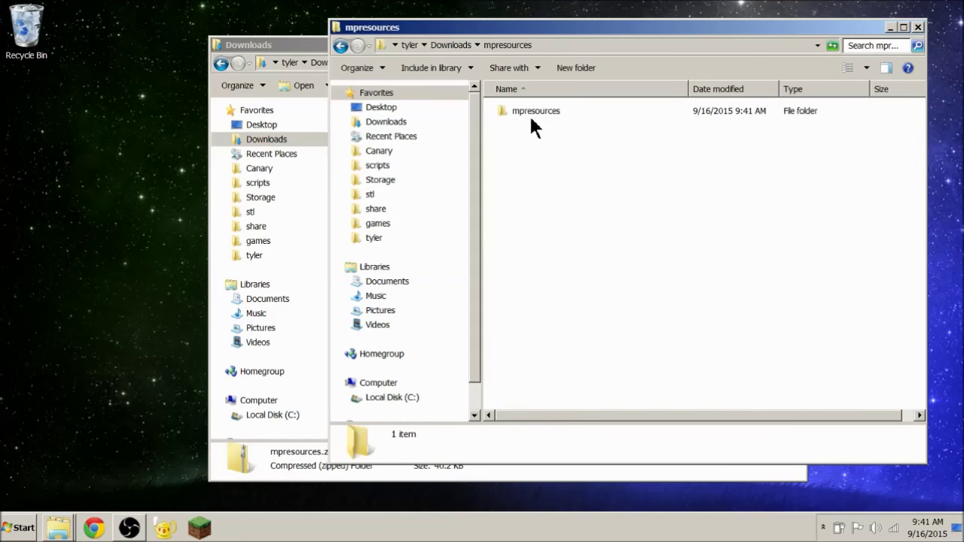
left_click(460, 46)
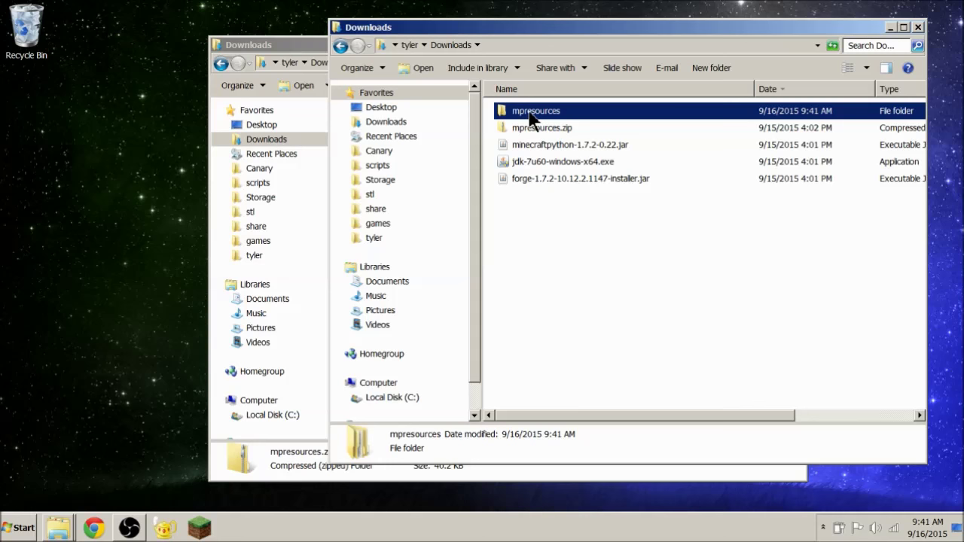
double_click(530, 113)
left_click(532, 113)
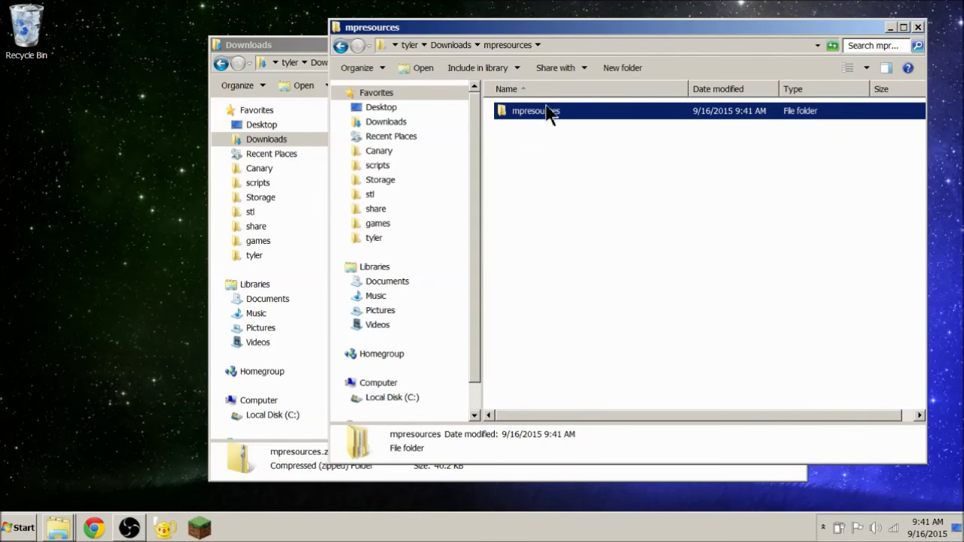
left_click(527, 116)
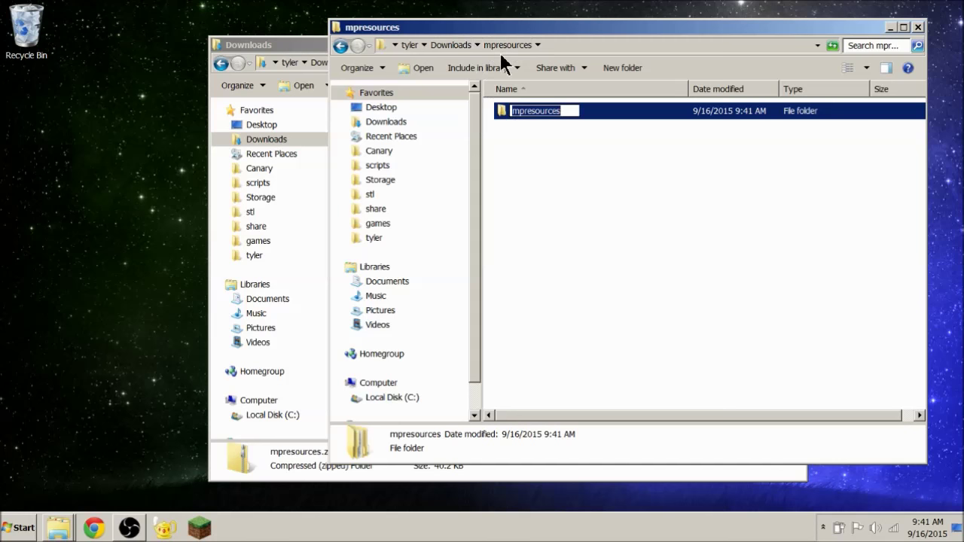
left_click(524, 111)
left_click(518, 119)
double_click(518, 112)
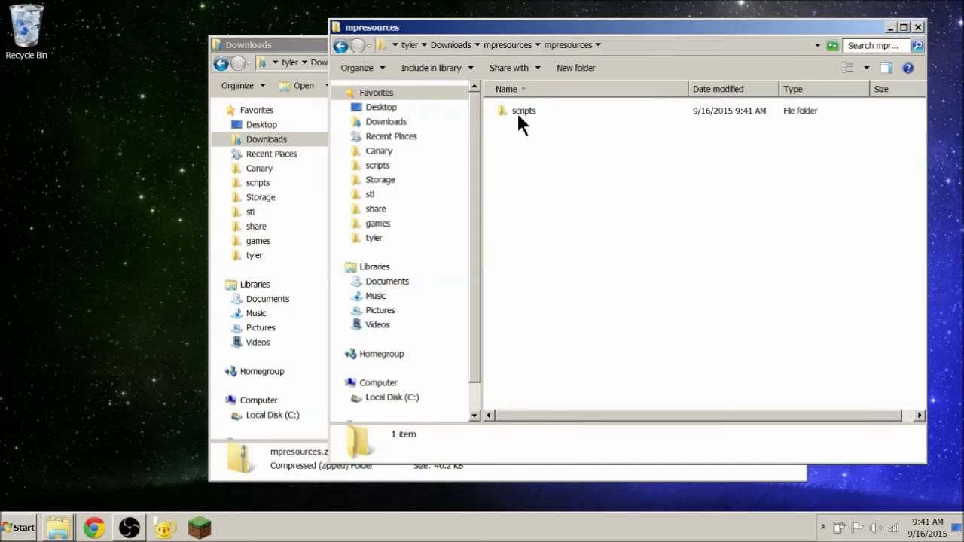
left_click(452, 45)
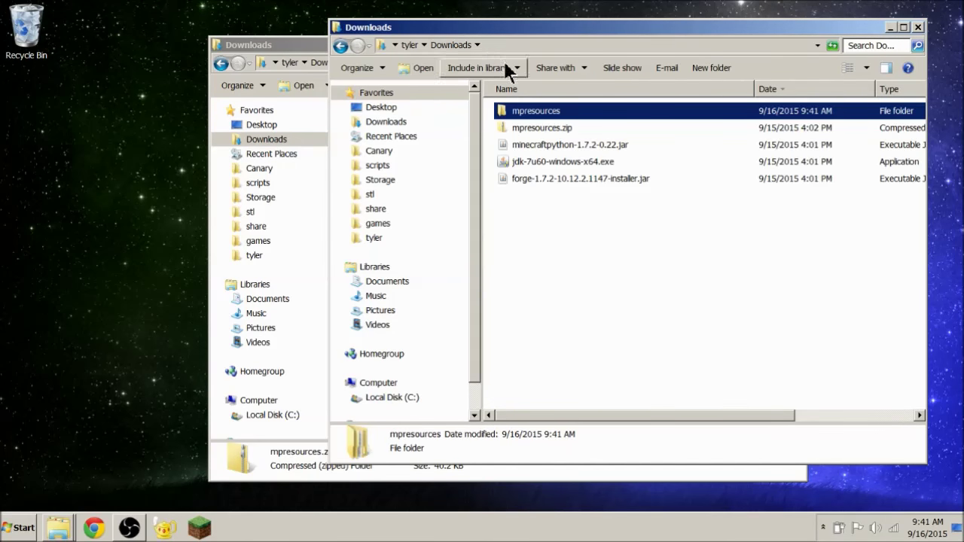
double_click(530, 114)
left_click(530, 115)
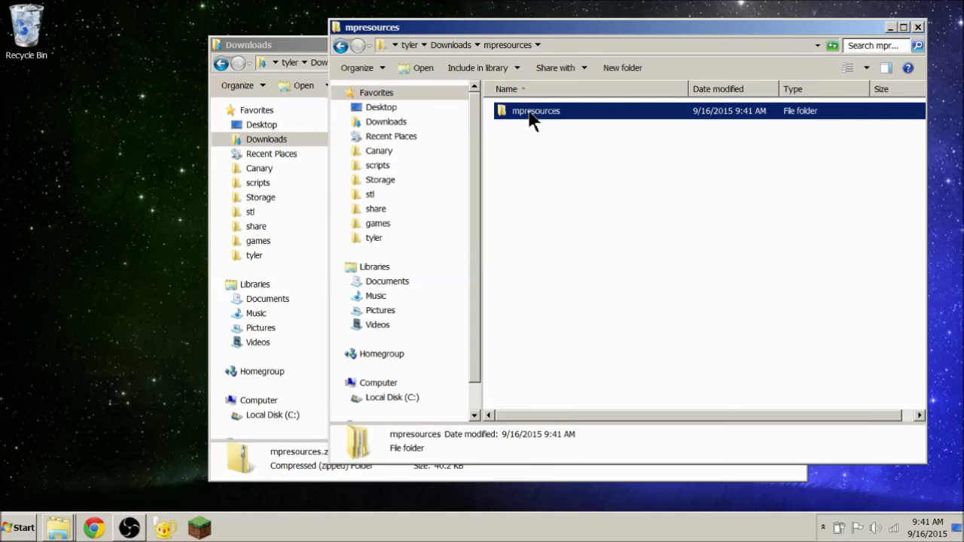
double_click(530, 114)
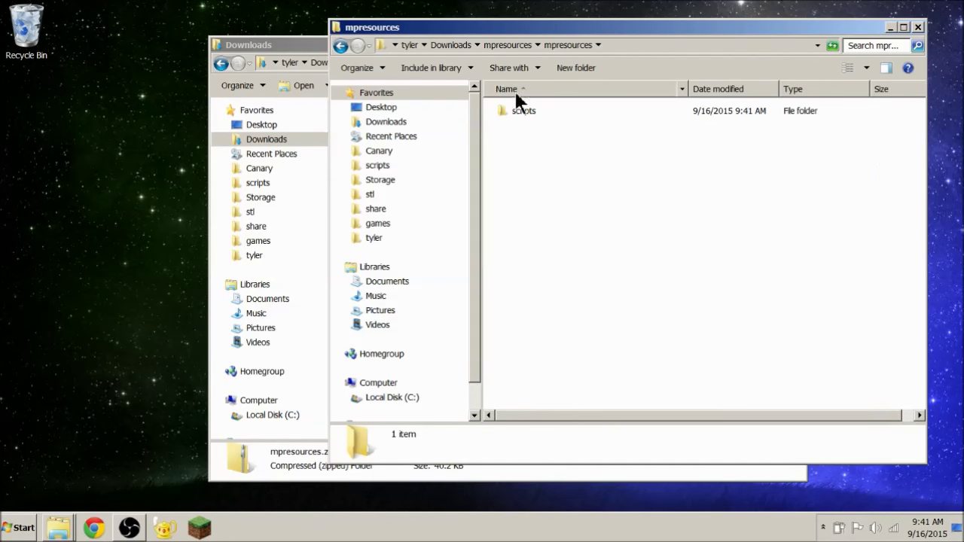
- Copy the inner mpresources folder from the extracted files to the root of Local Disk (C:)
left_click(501, 45)
left_click(535, 134)
left_click(532, 114)
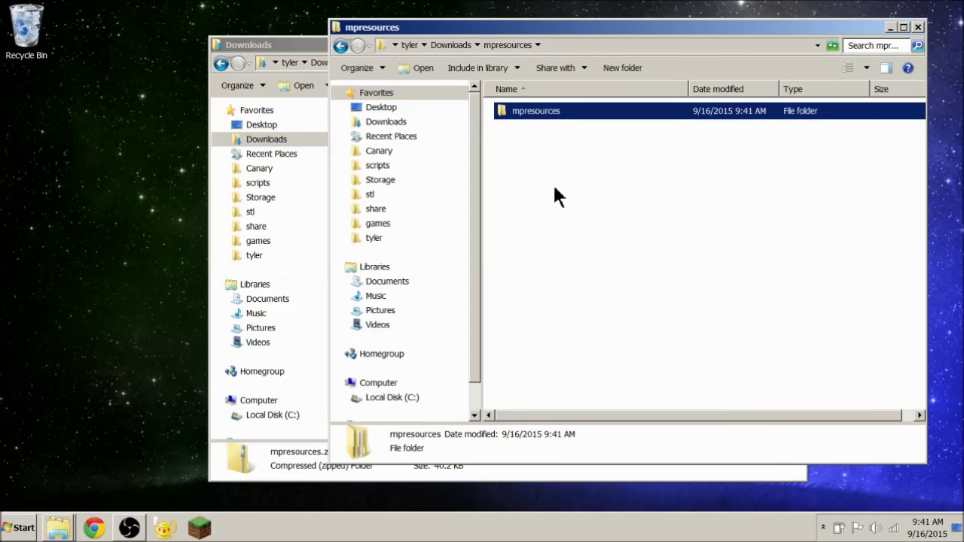
right_click(538, 113)
left_click(581, 324)
left_click(412, 401)
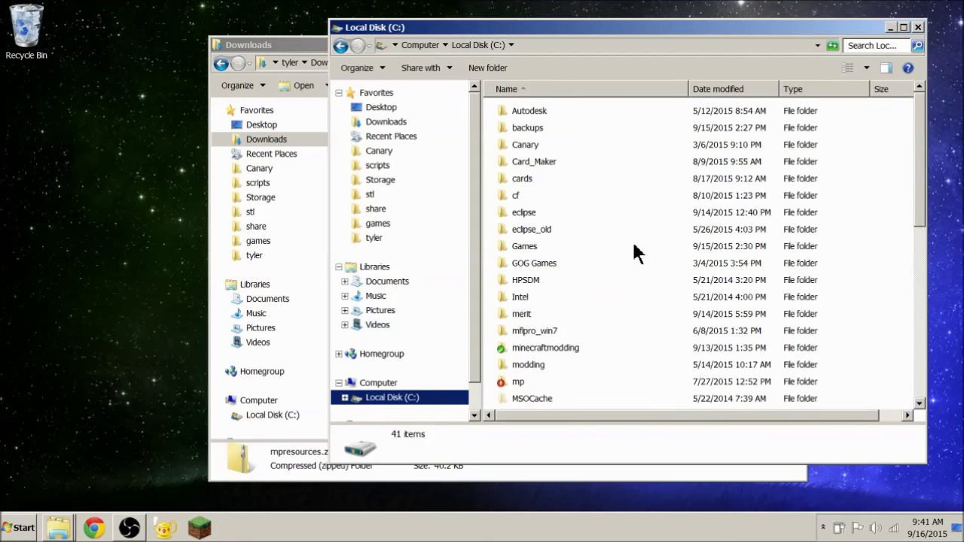
key("ctrl+v")
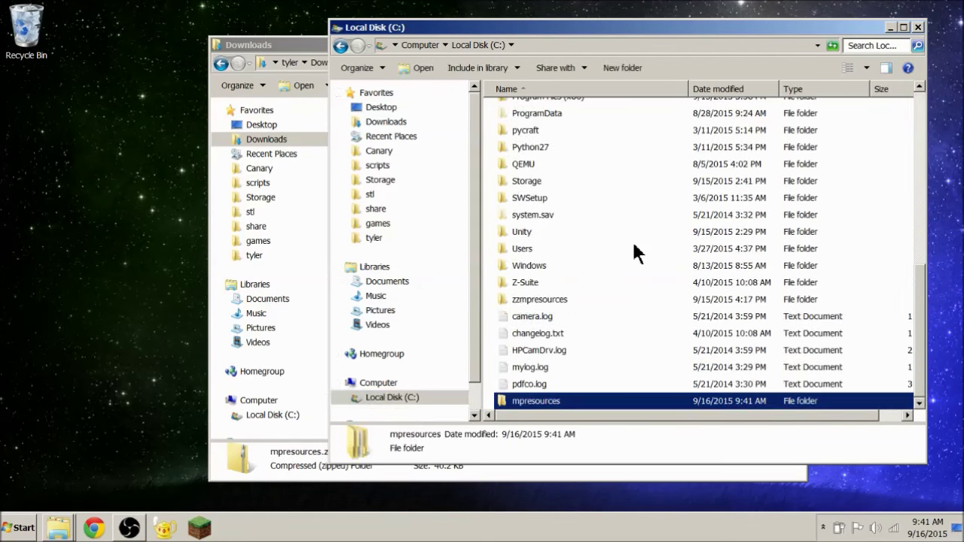
- Examine the contents of the base and techmage folders in C:\mpresources\scripts
double_click(545, 406)
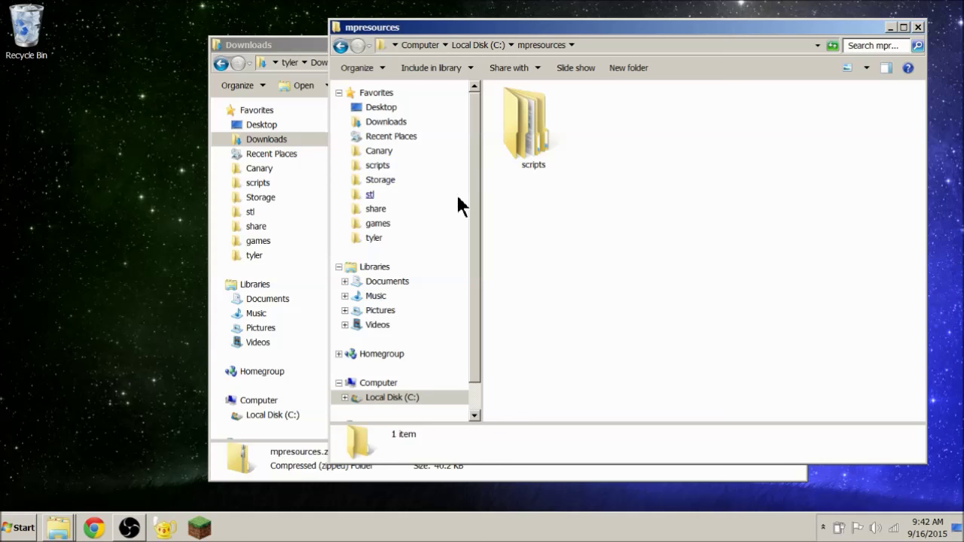
left_click(392, 397)
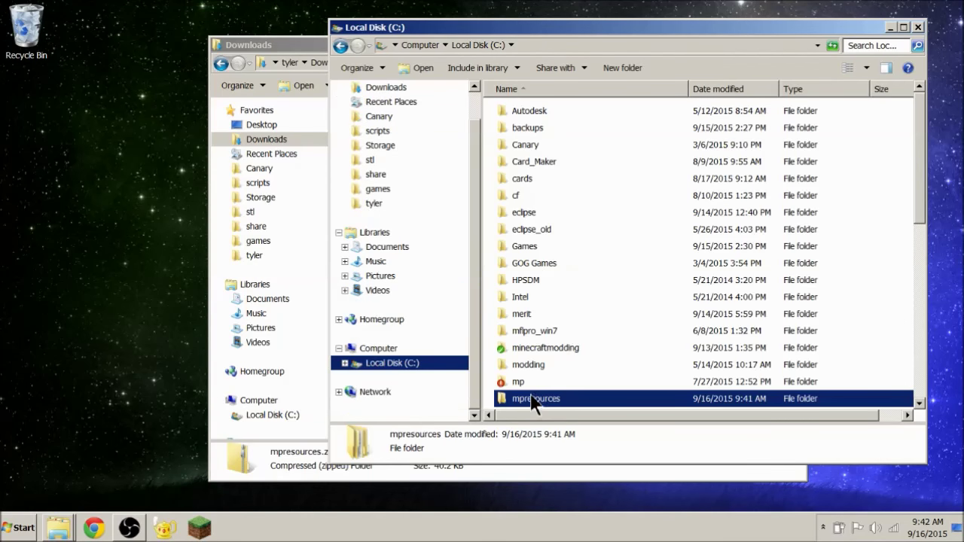
double_click(532, 400)
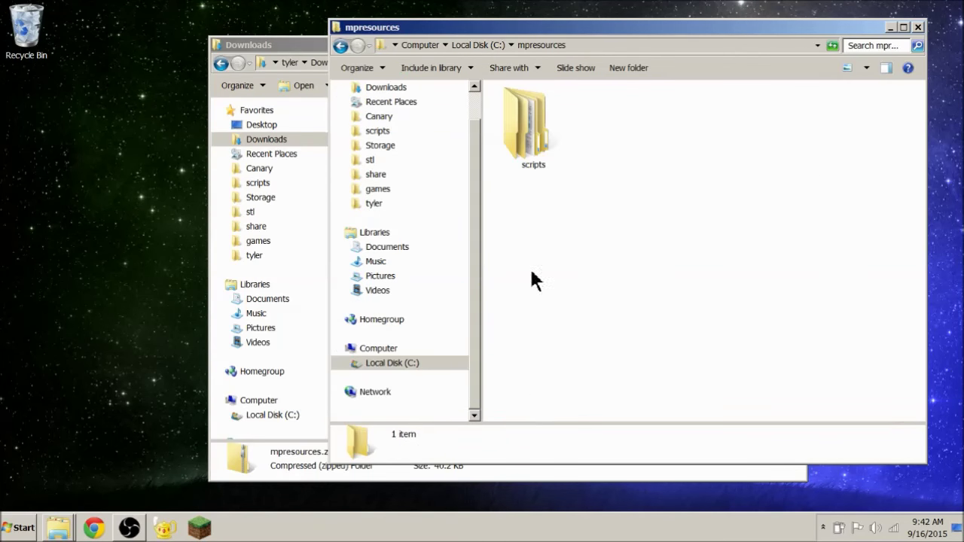
double_click(530, 138)
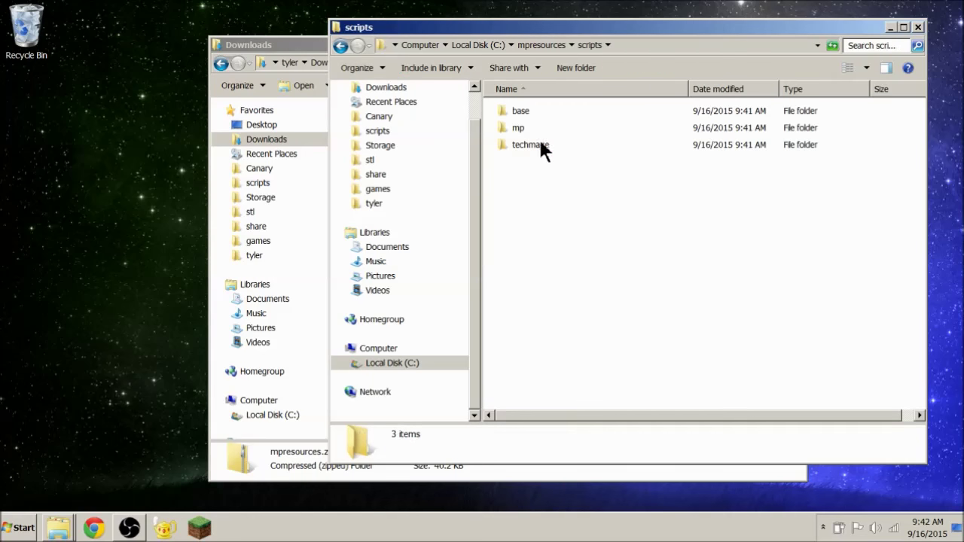
double_click(529, 110)
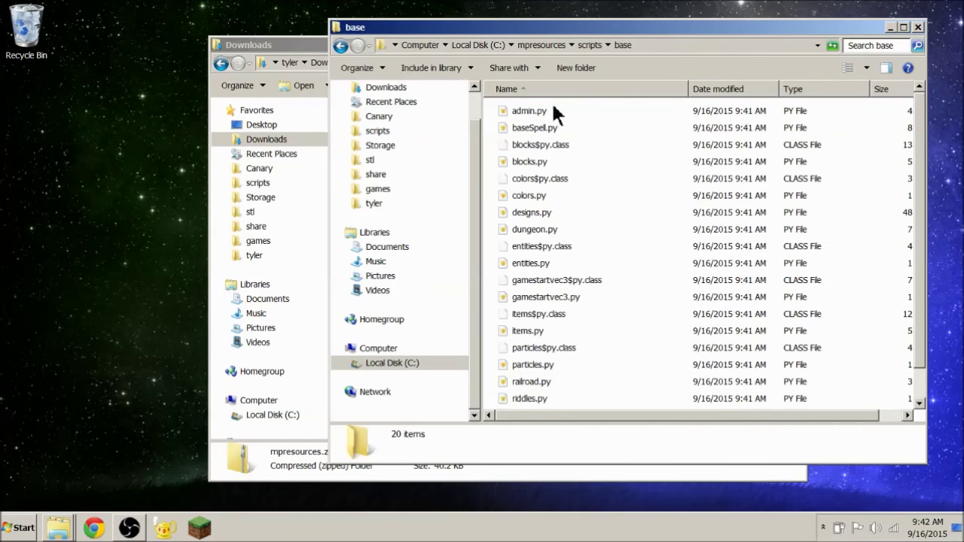
scroll(562, 153, "down", 2)
scroll(556, 194, "up", 2)
scroll(554, 197, "down", 1)
scroll(557, 222, "up", 1)
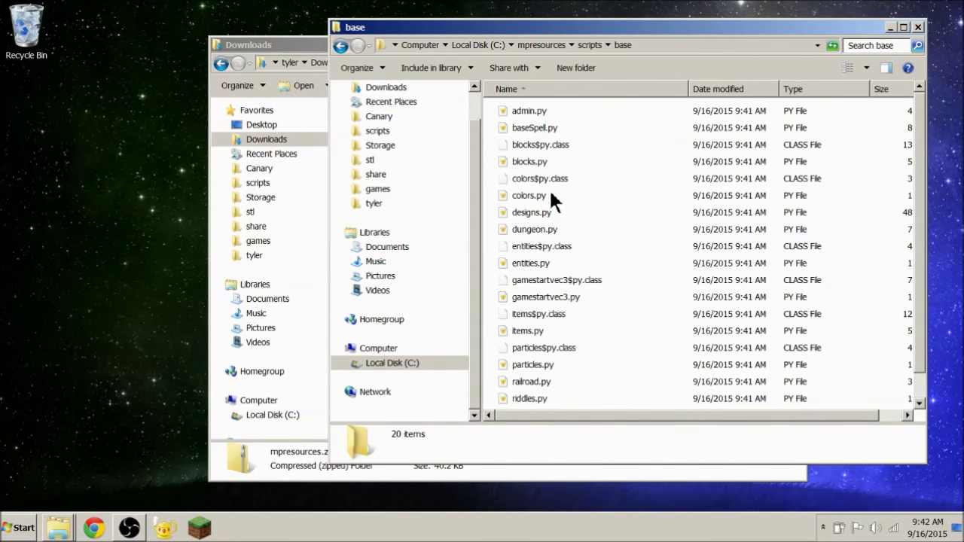
left_click(589, 45)
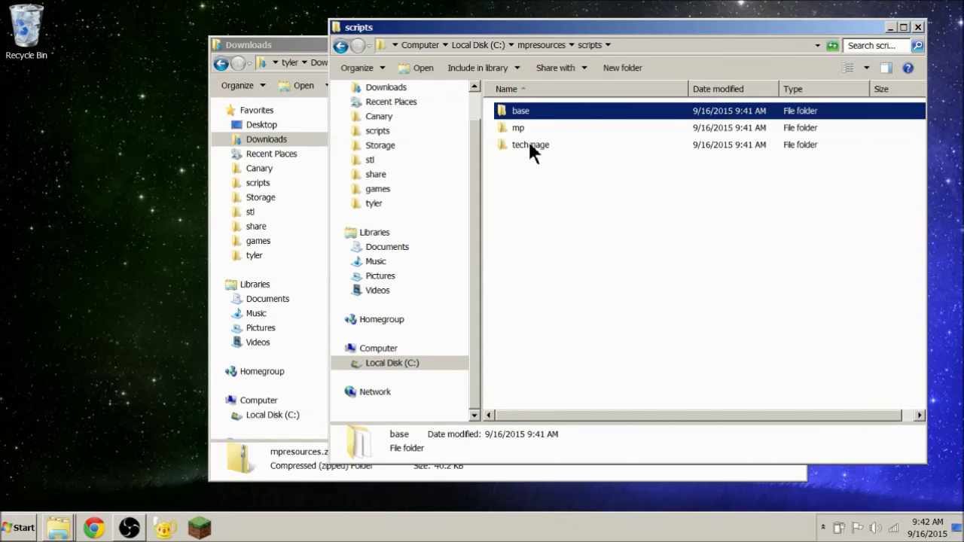
double_click(527, 145)
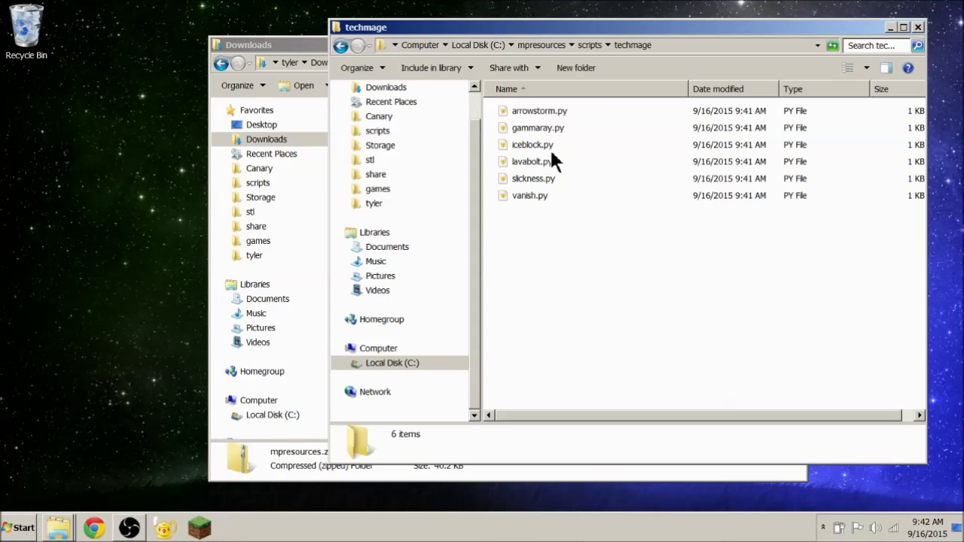
left_click(588, 44)
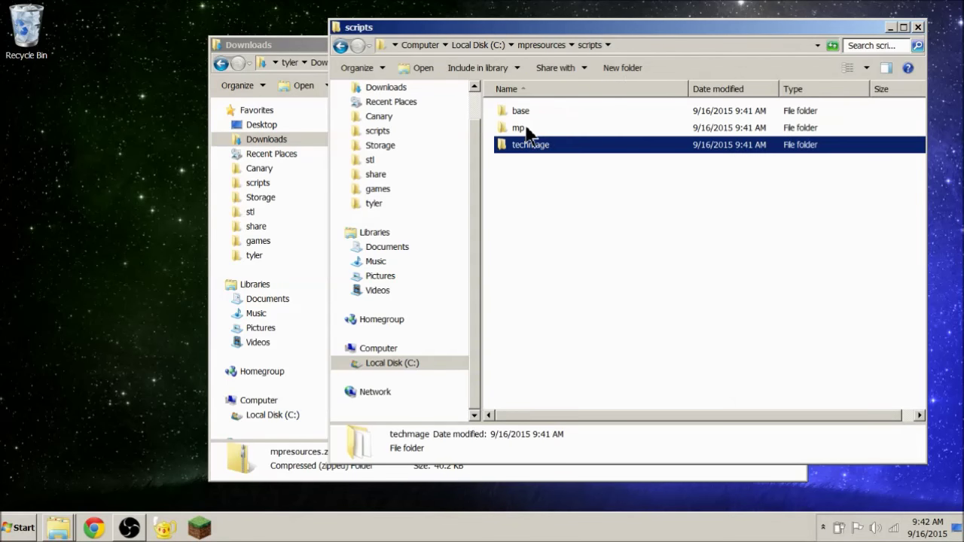
- Open your_code_here.py from the mp scripts folder in Geany and arrange the editor and folder windows side by side
left_click(519, 129)
double_click(525, 134)
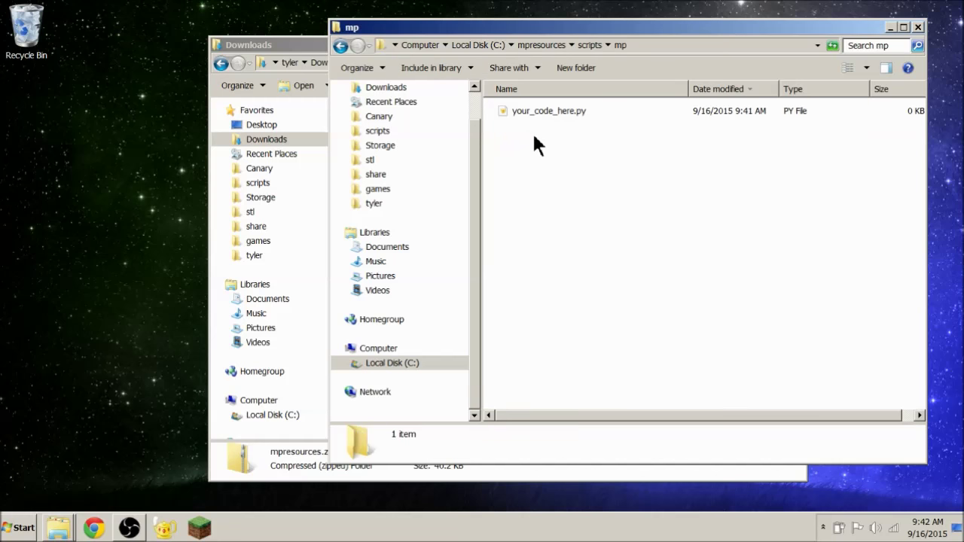
left_click(533, 113)
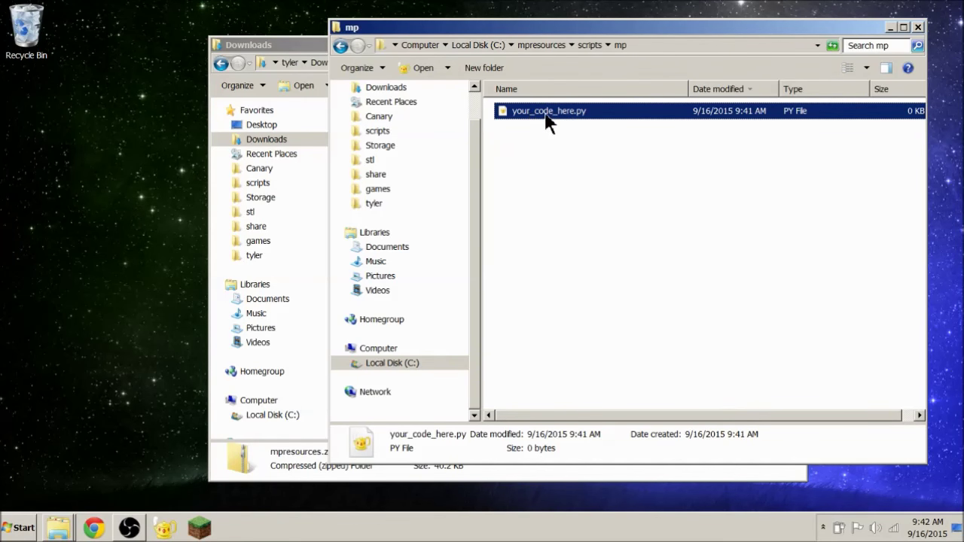
right_click(546, 120)
left_click(522, 124)
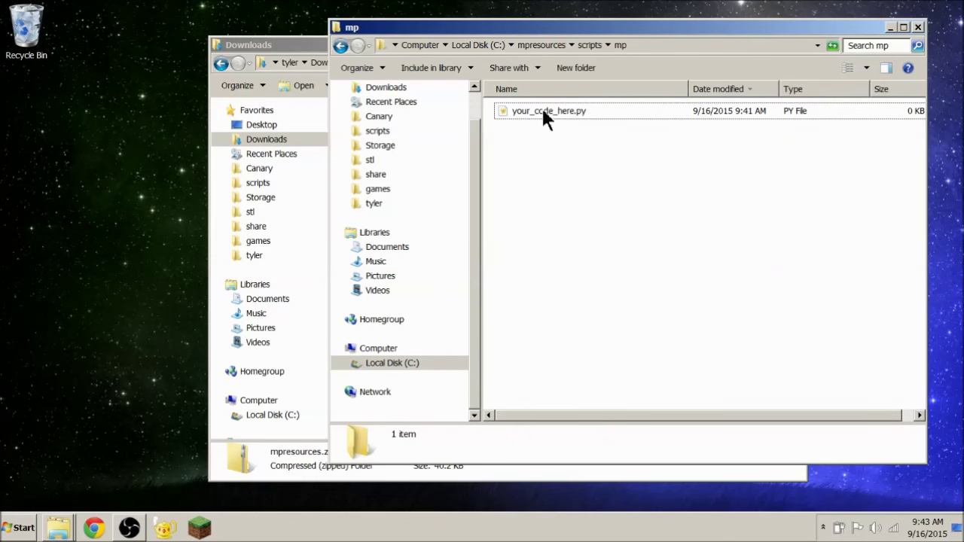
left_click(545, 115)
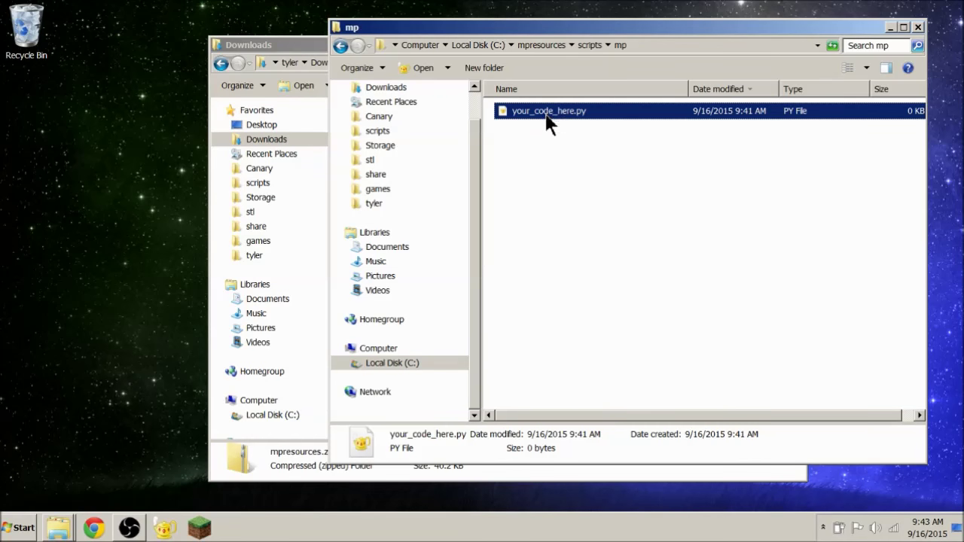
double_click(548, 117)
left_click_drag(376, 18, 963, 68)
left_click_drag(423, 25, 144, 34)
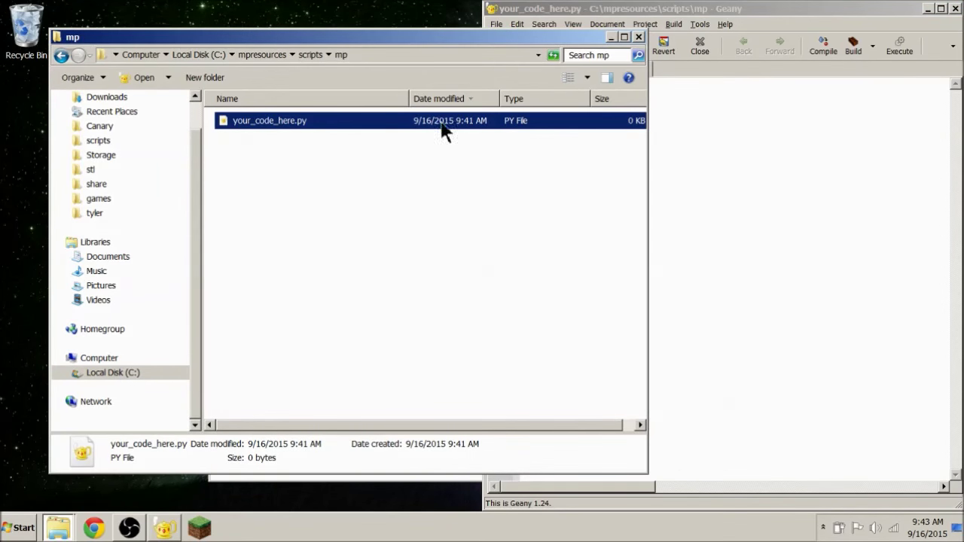
left_click(748, 19)
- Copy minecraftpython-1.7.2-0.22.jar from the Downloads folder
left_click(194, 178)
scroll(194, 177, "up", 1)
left_click(124, 406)
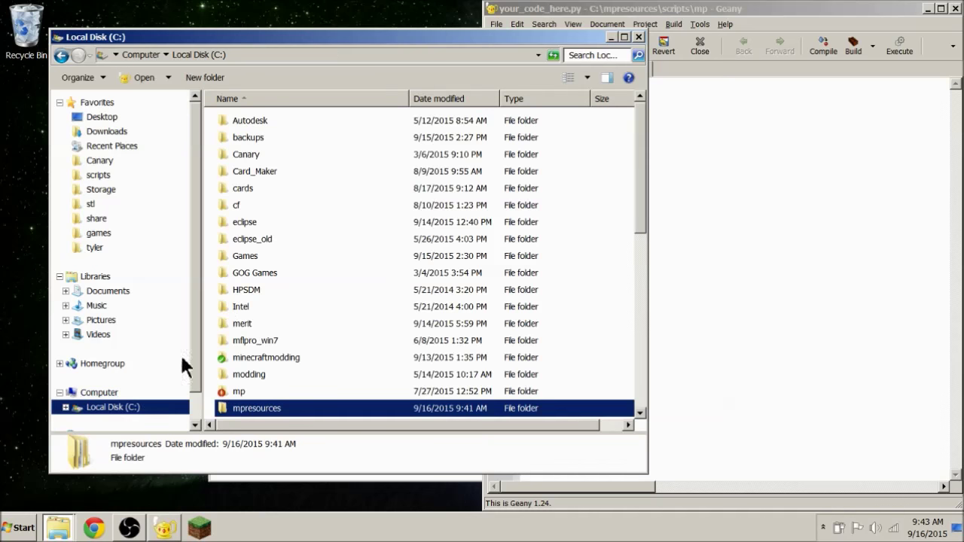
left_click(111, 132)
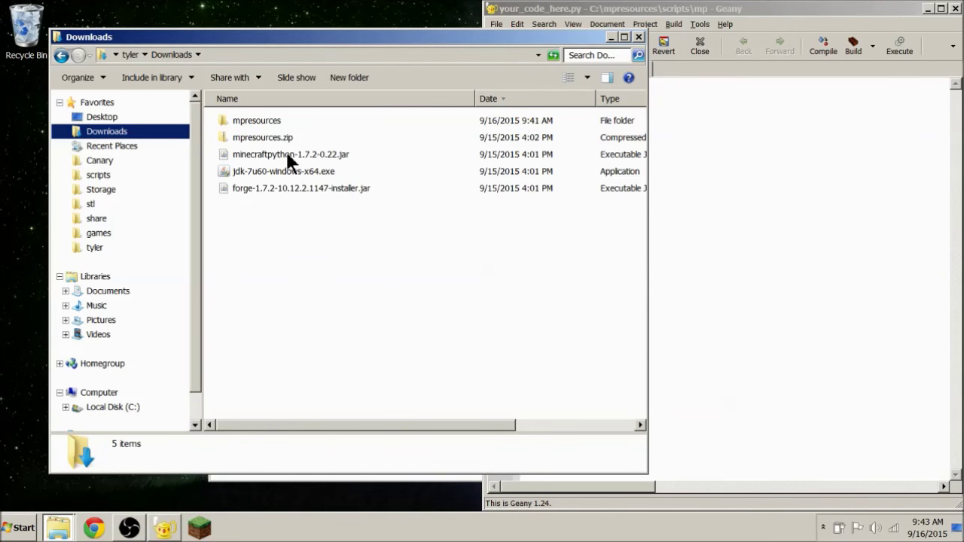
left_click(291, 154)
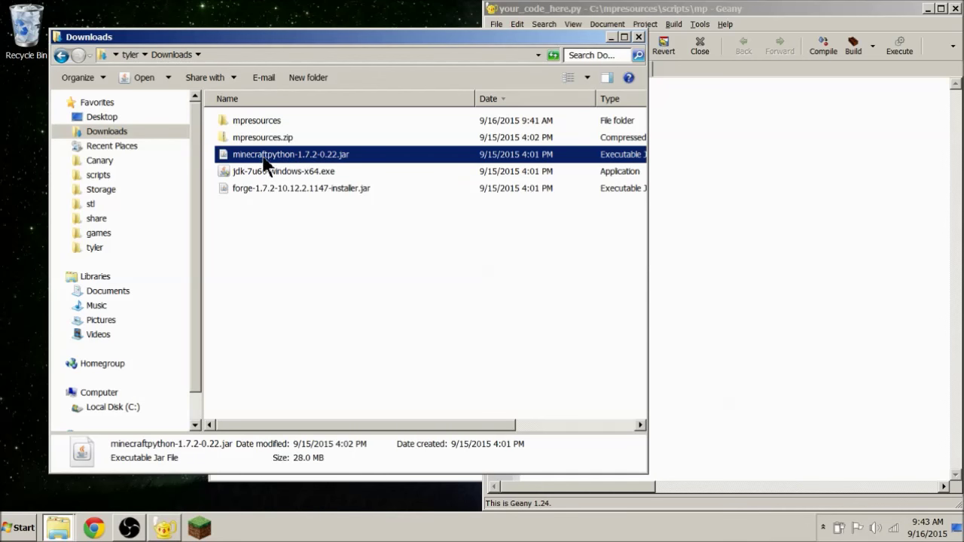
right_click(289, 157)
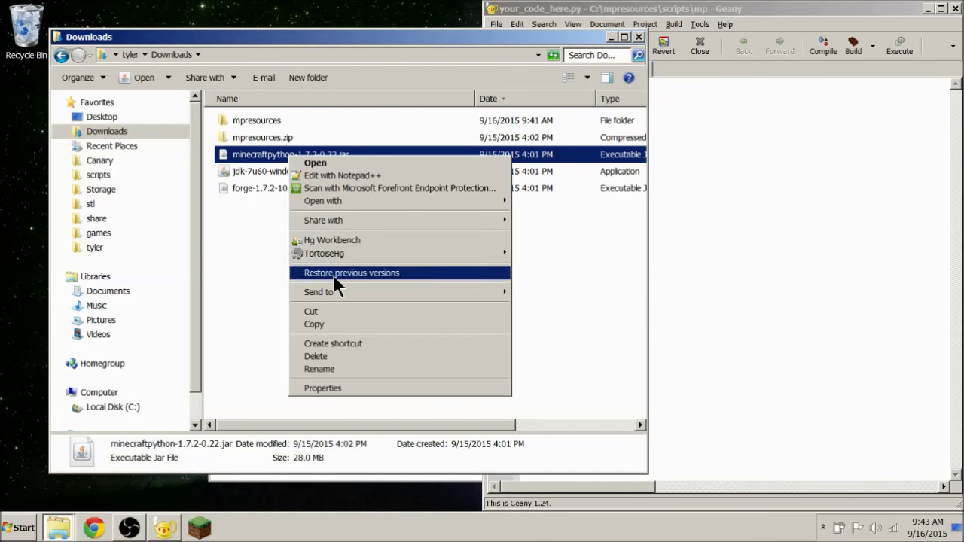
left_click(347, 326)
- Open the Forge profile's game directory from the Minecraft launcher and paste the copied jar into its mods folder
left_click(202, 527)
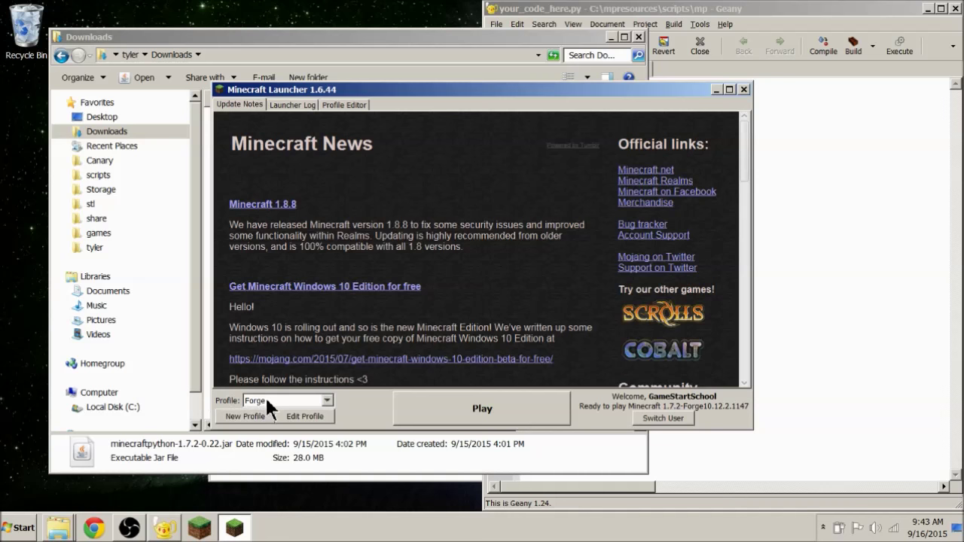
left_click(301, 414)
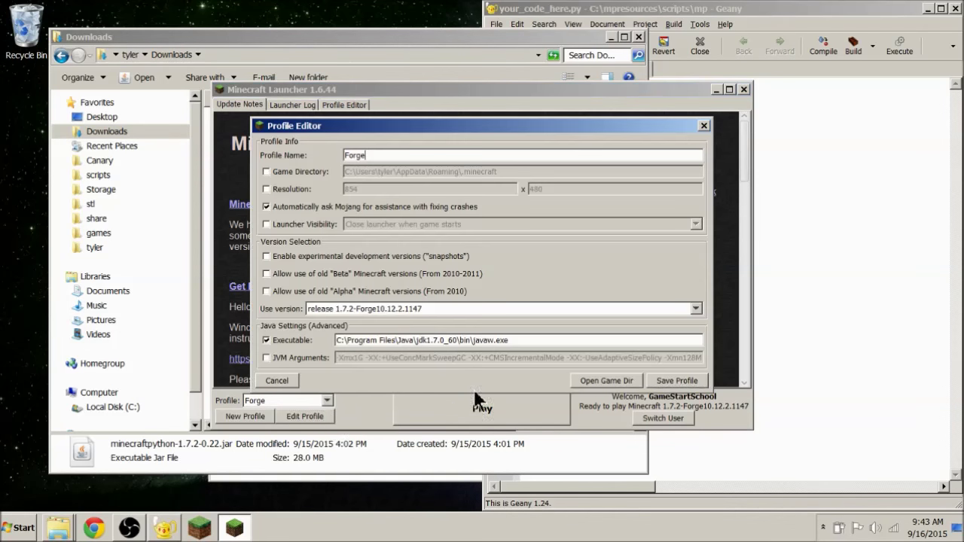
left_click(592, 381)
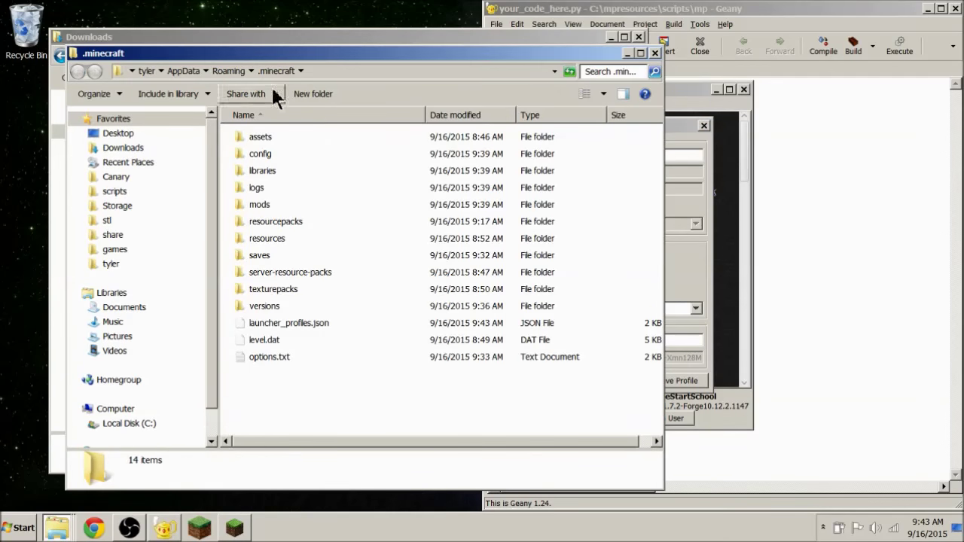
double_click(265, 205)
right_click(307, 188)
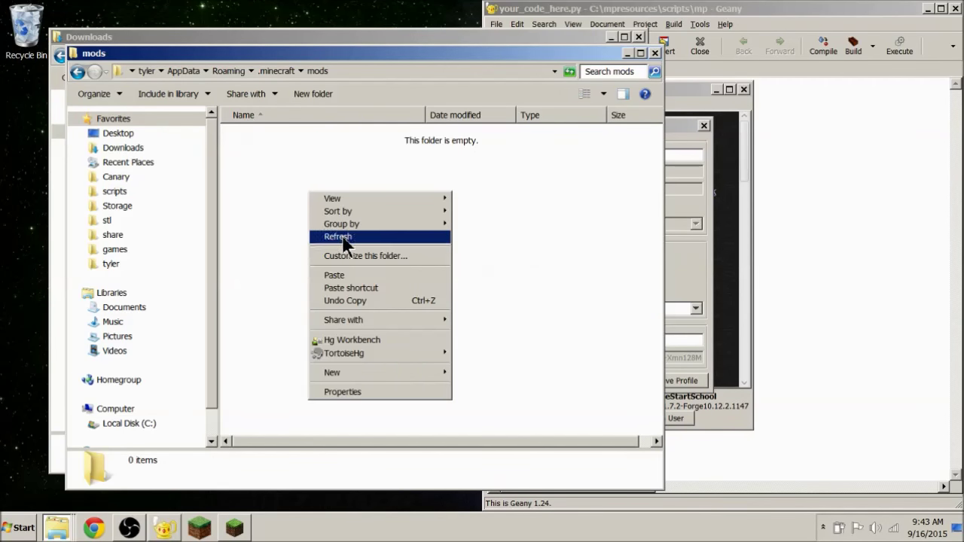
left_click(360, 272)
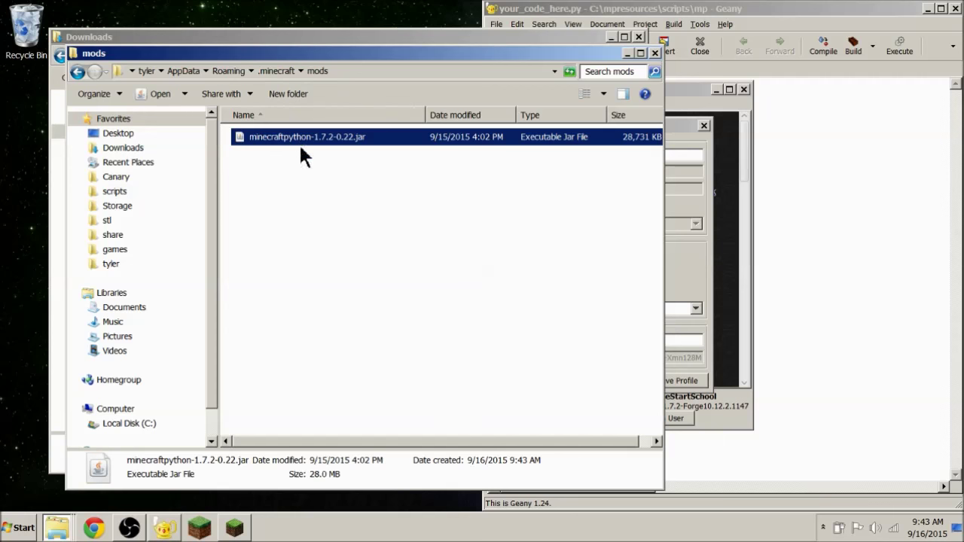
- Close the mods and front Downloads folder windows, then save the Forge profile and launch the game with it
left_click_drag(260, 54, 283, 75)
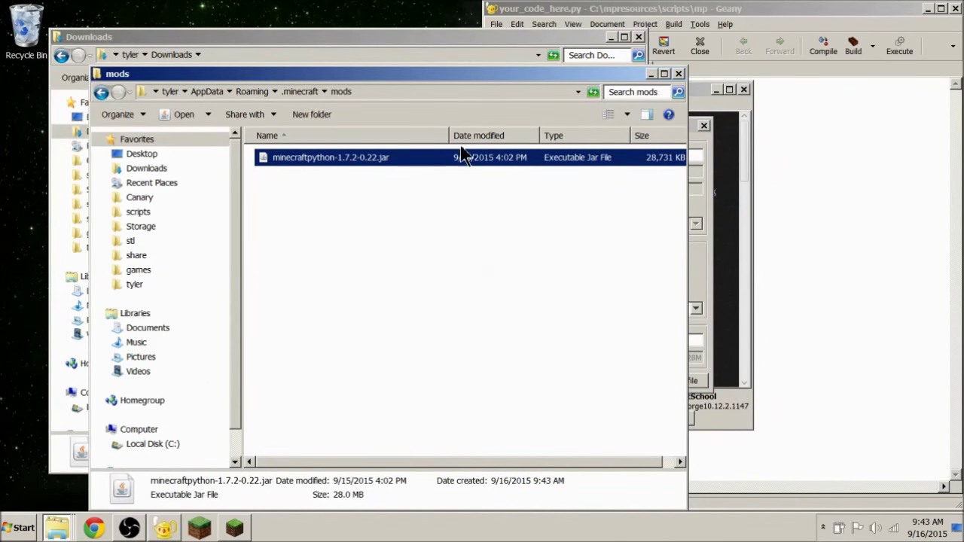
left_click(677, 73)
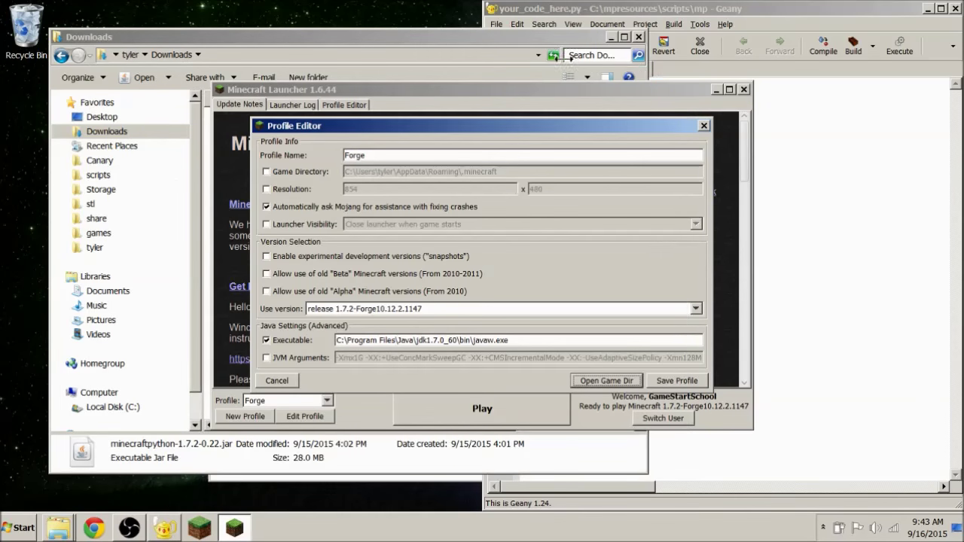
left_click(638, 37)
left_click(637, 37)
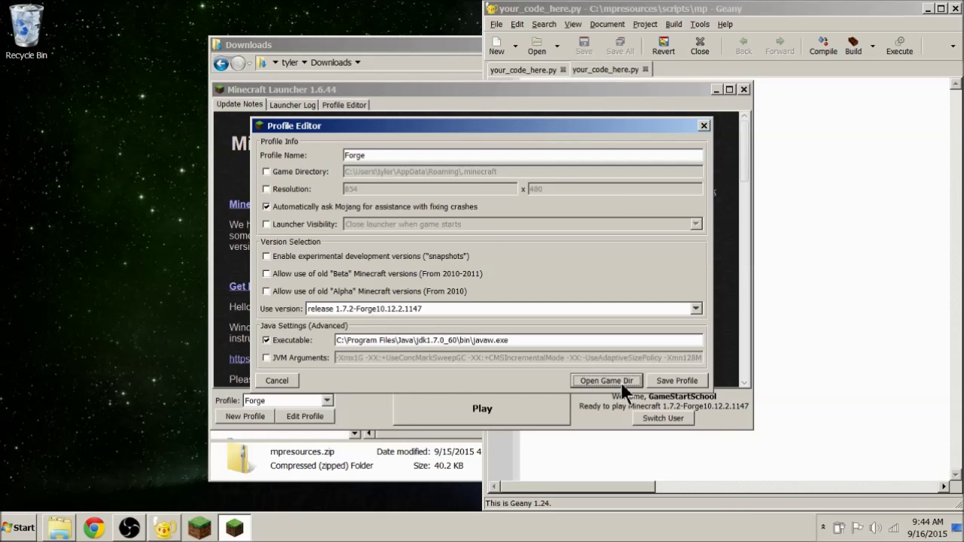
left_click(675, 380)
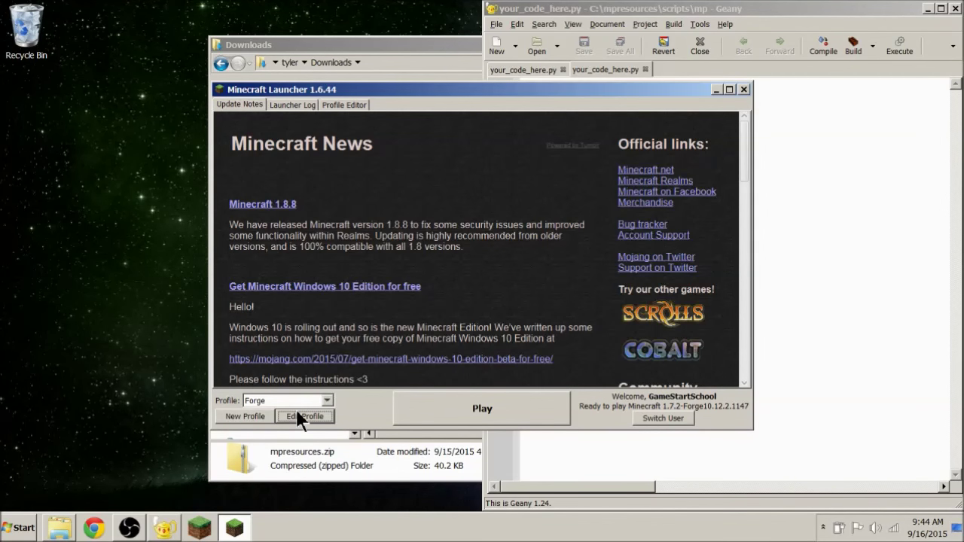
left_click(450, 410)
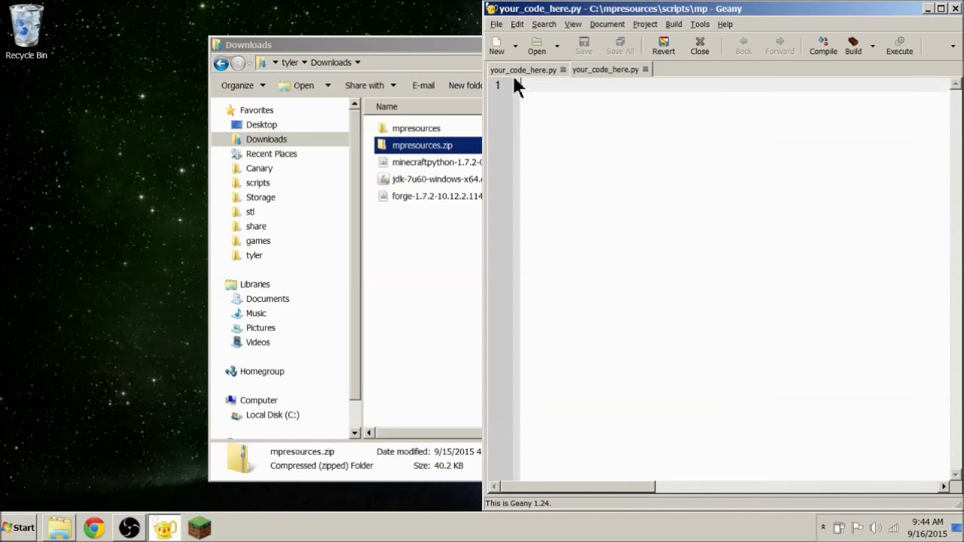
- Copy the sphere script from the backups your_code_here.py into the mp one, ending it with sphere(60, player.x, player.y, player.z, GLASS)
left_click(714, 264)
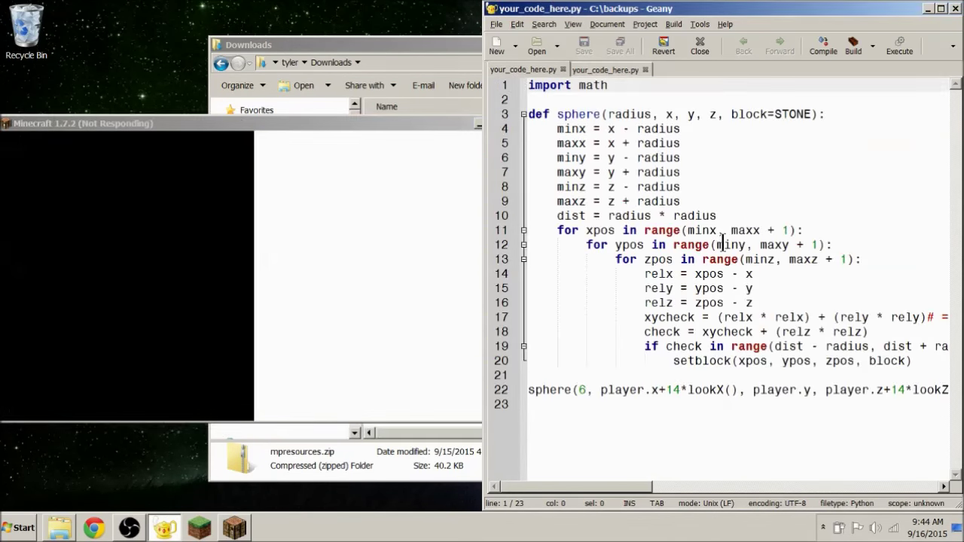
key("ctrl+a")
key("ctrl+c")
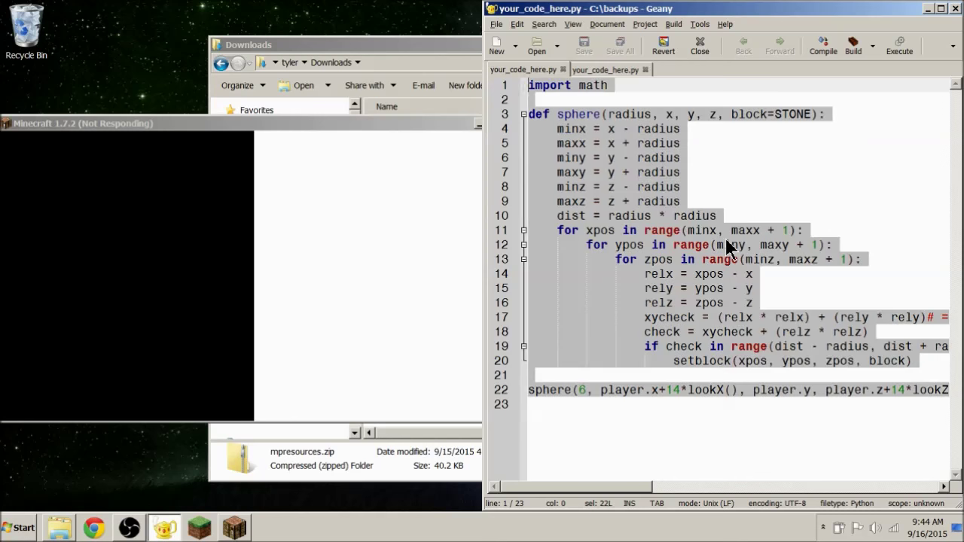
left_click(601, 69)
key("ctrl+v")
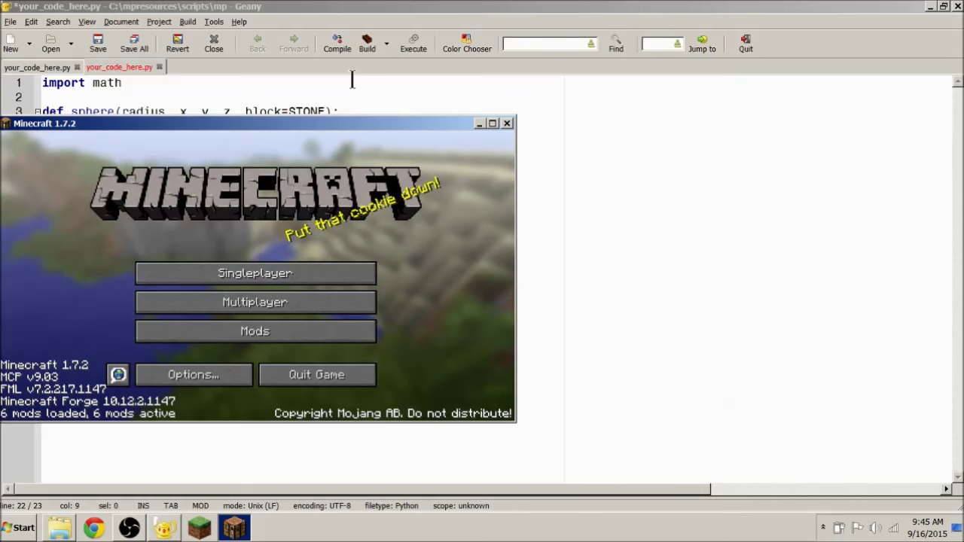
- Load the singleplayer world New World in Minecraft 1.7.2 and maximize the game window
left_click_drag(344, 127, 497, 84)
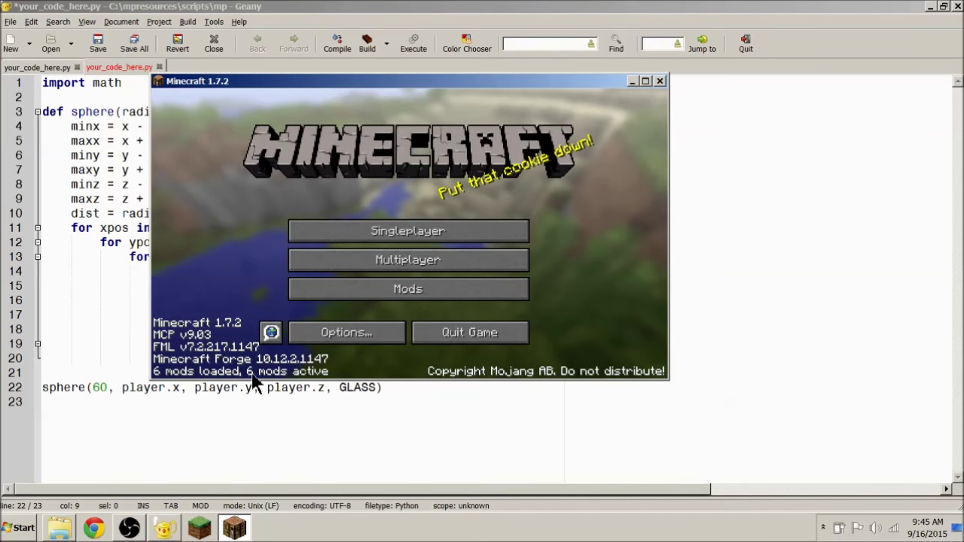
left_click(452, 235)
left_click(366, 220)
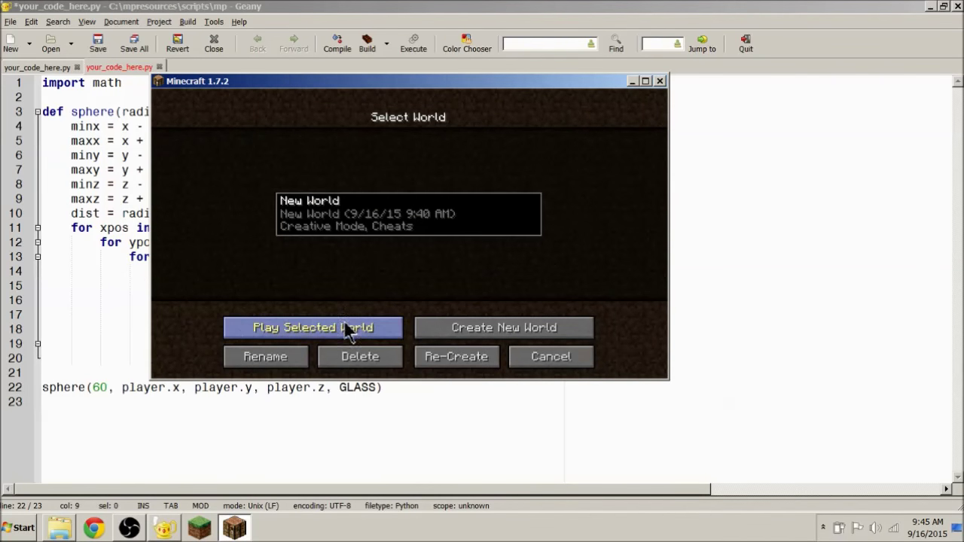
left_click(347, 326)
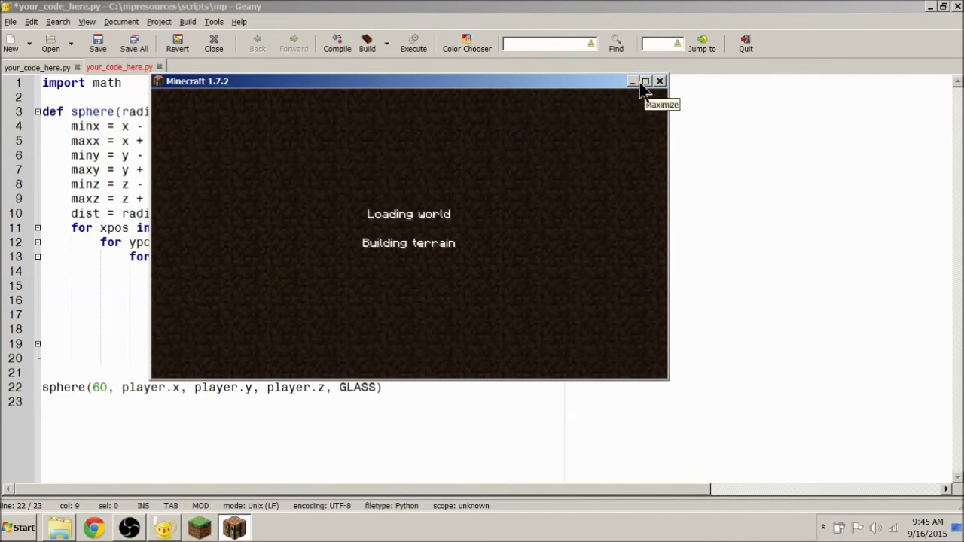
left_click(645, 80)
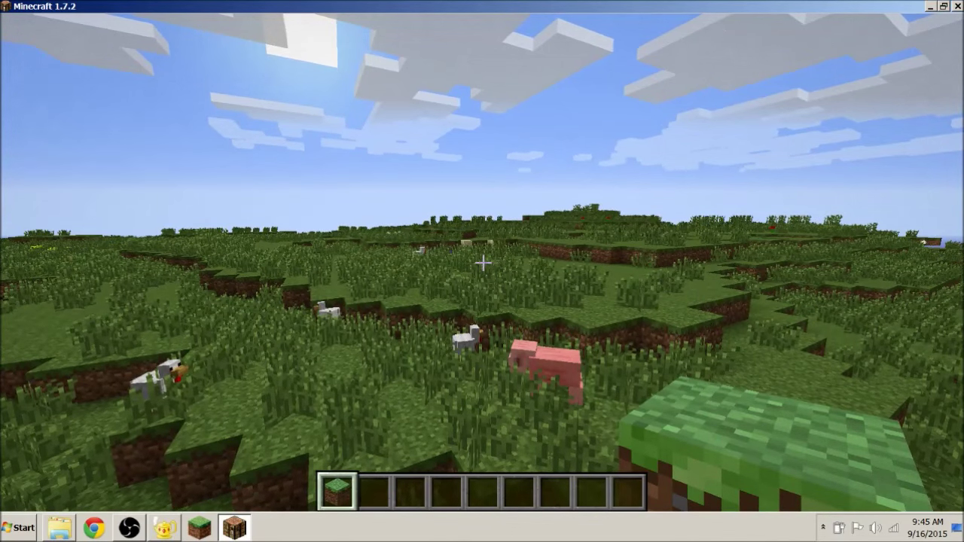
- Save your_code_here.py from the mp folder in Geany and return to the Minecraft world to view the generated glass sphere
key("alt+Tab")
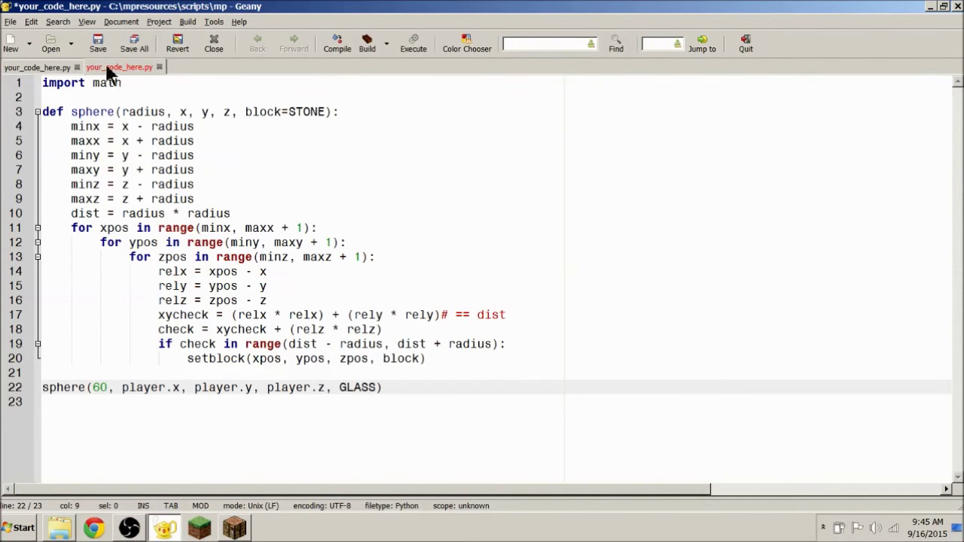
left_click(97, 42)
key("alt+Tab")
key("Escape")
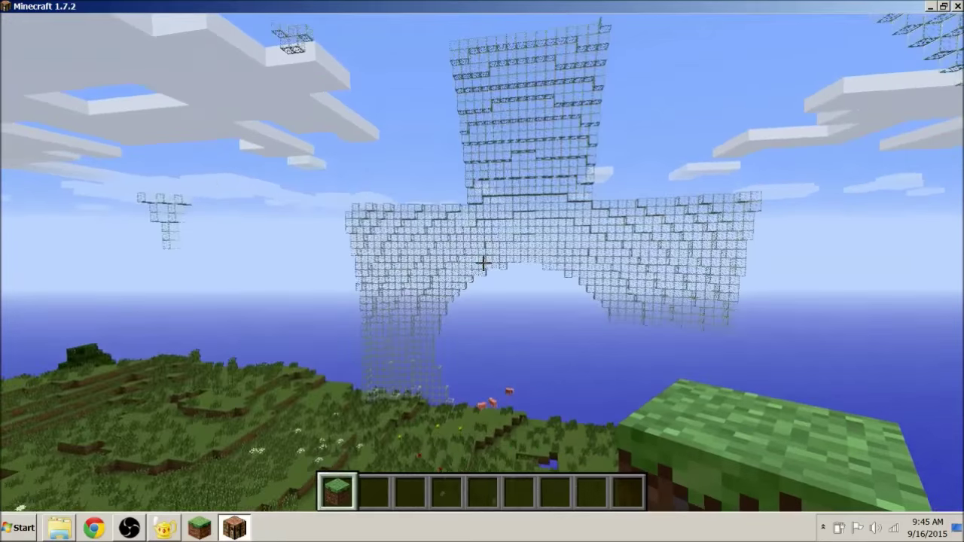
key("w")
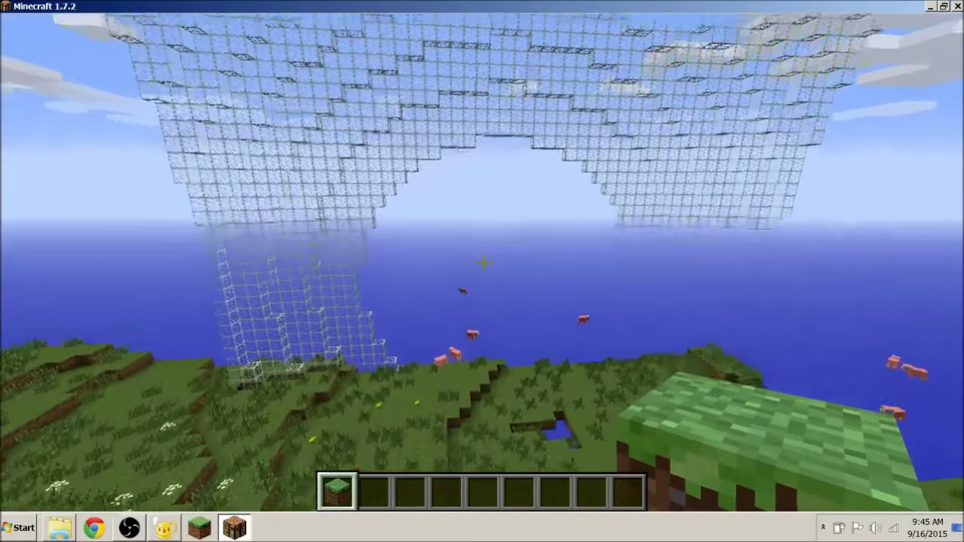